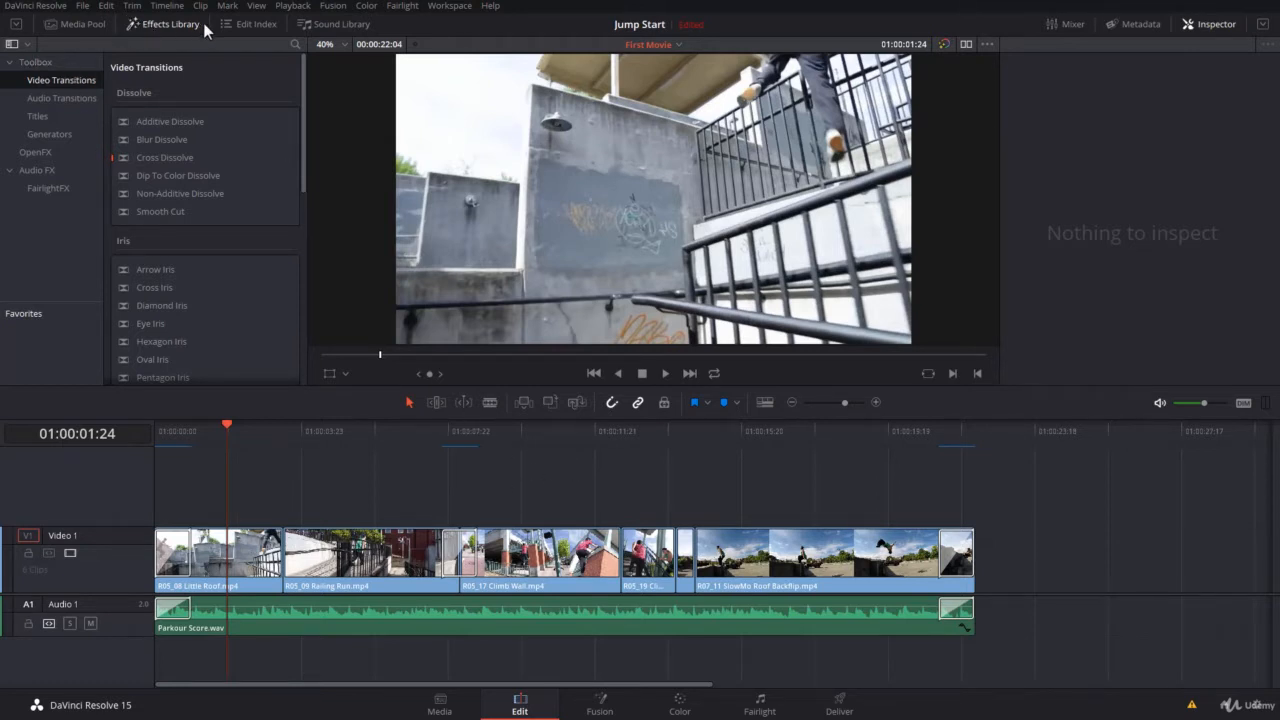
Place an L Lower 3rd title on a new video track above the opening clips, spanning the playhead
left_click(45, 117)
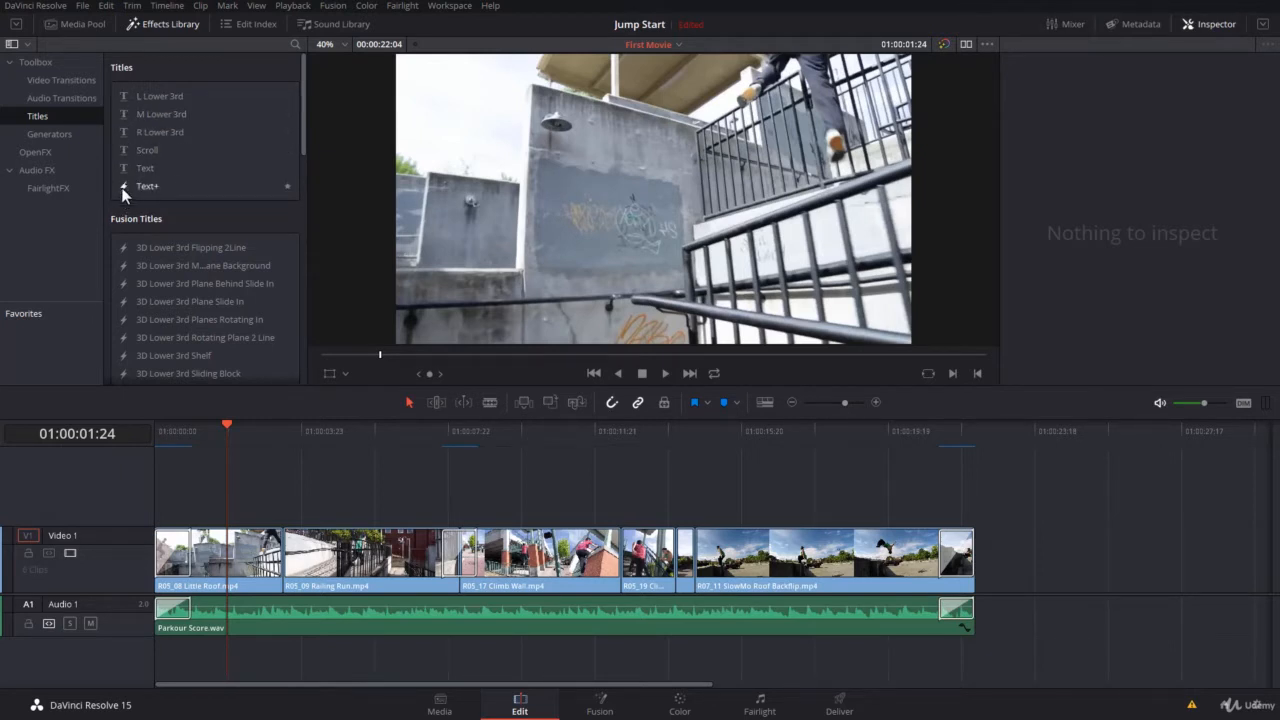
scroll(132, 251, "down", 2)
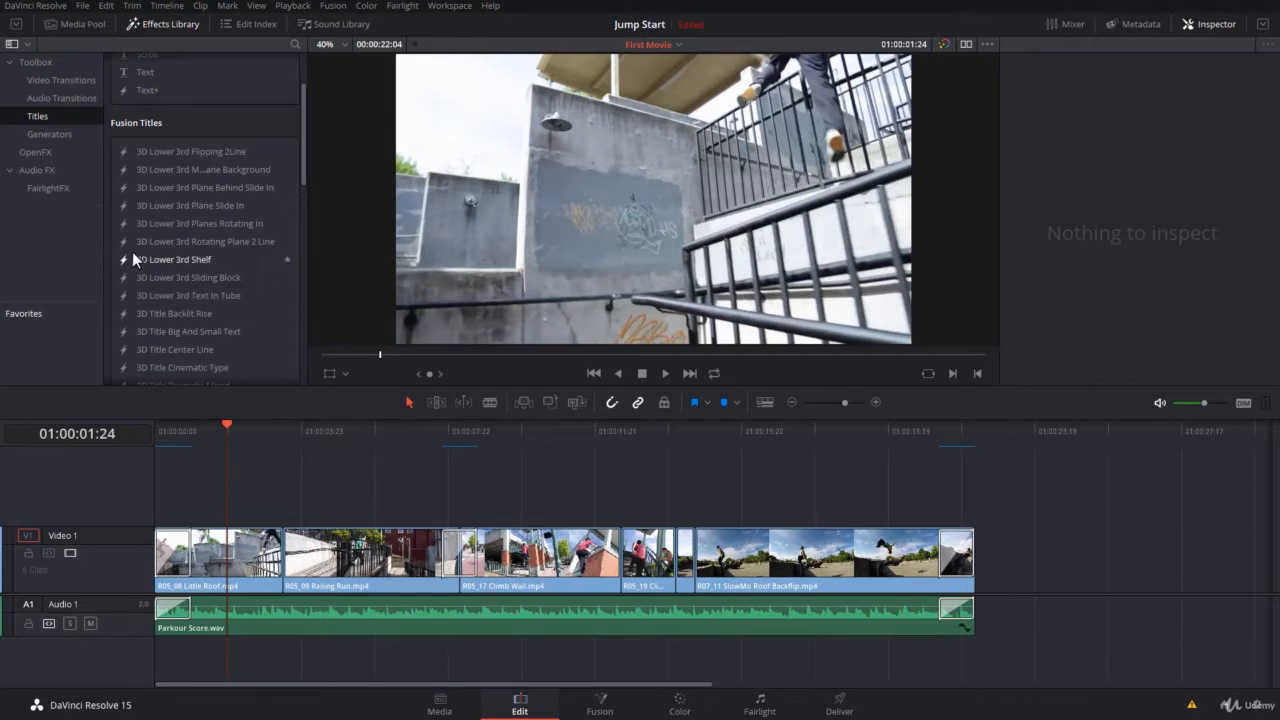
scroll(132, 254, "down", 10)
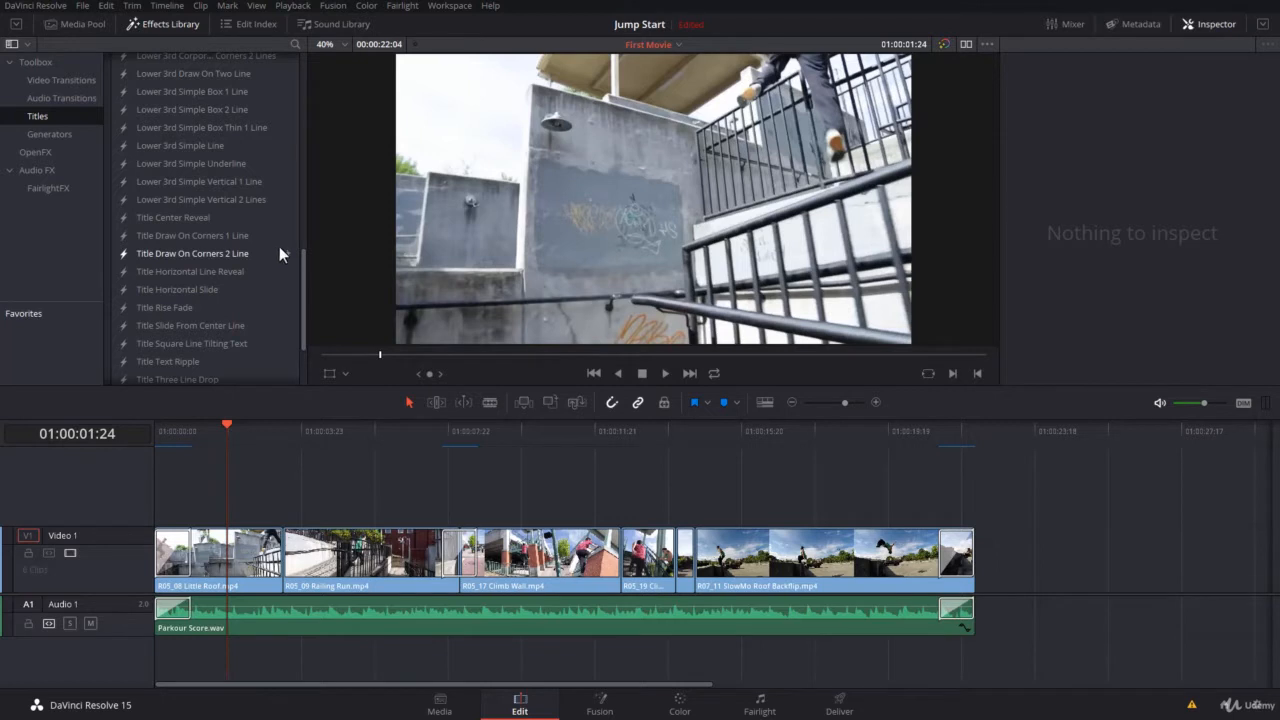
scroll(279, 246, "up", 12)
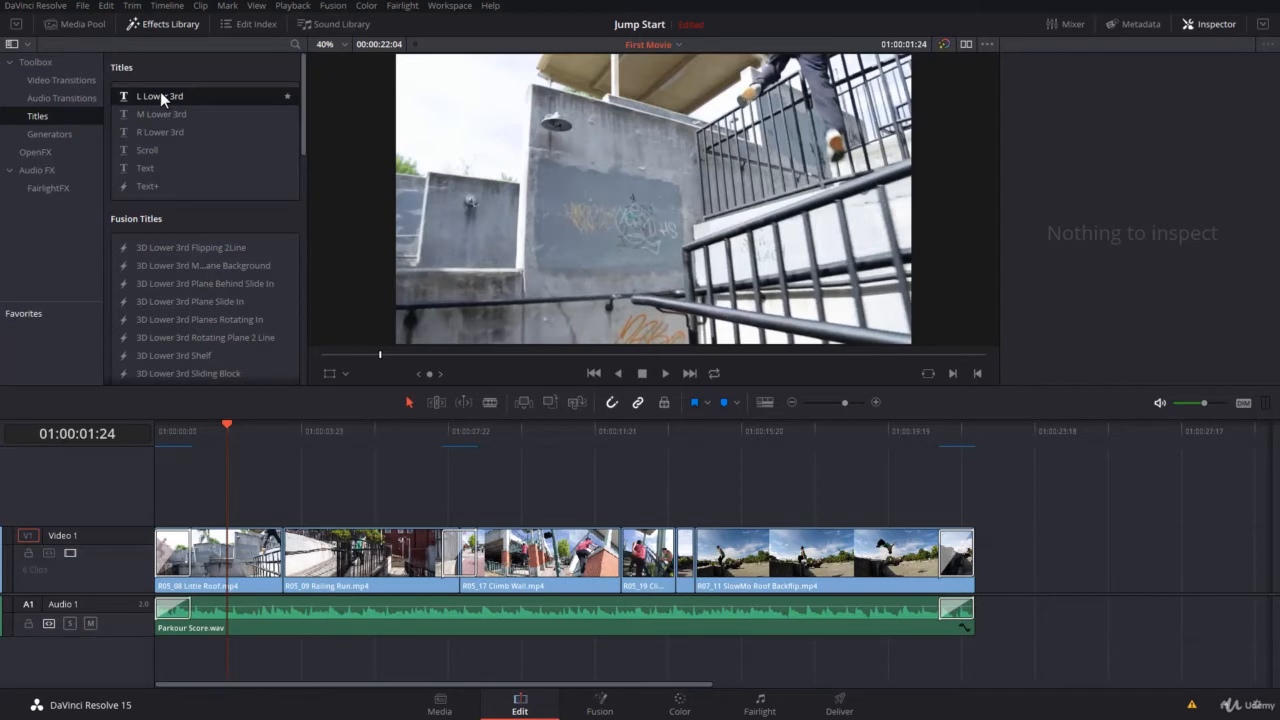
left_click_drag(160, 91, 198, 527)
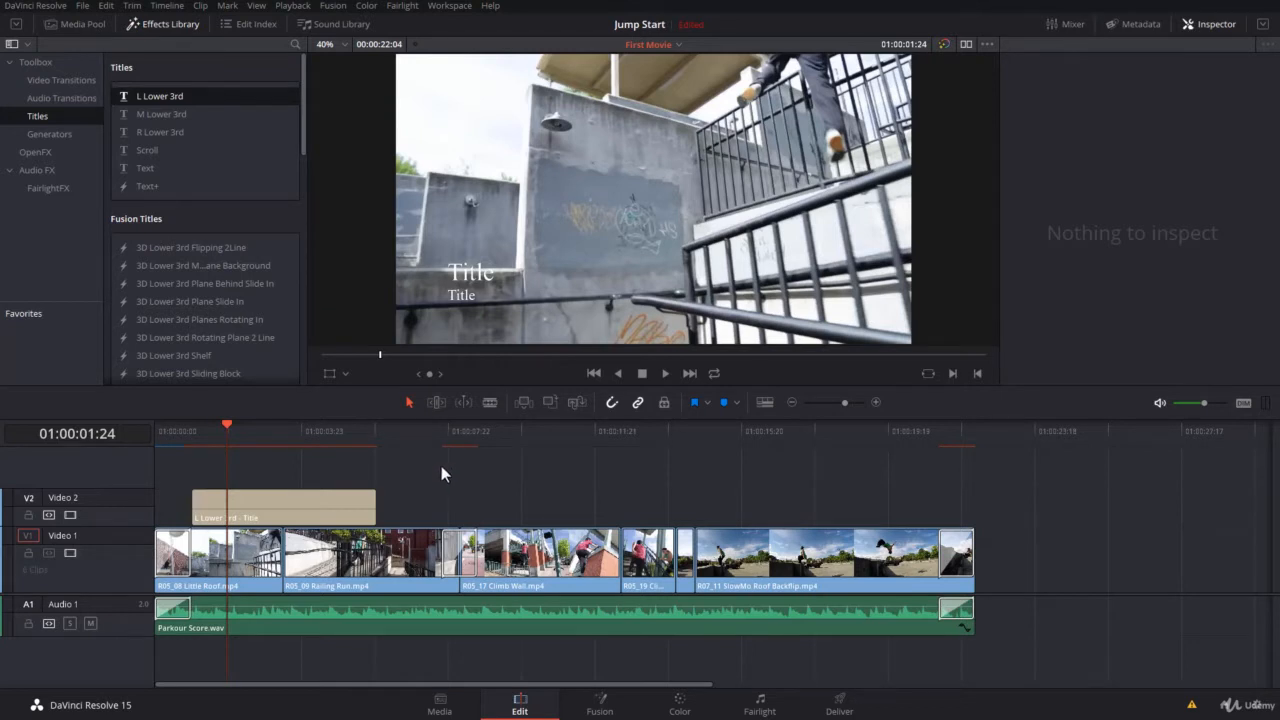
Replace the first line of the lower-third title with "Video Editing in Resolve 15"
left_click(333, 505)
left_click(1224, 26)
left_click(1222, 27)
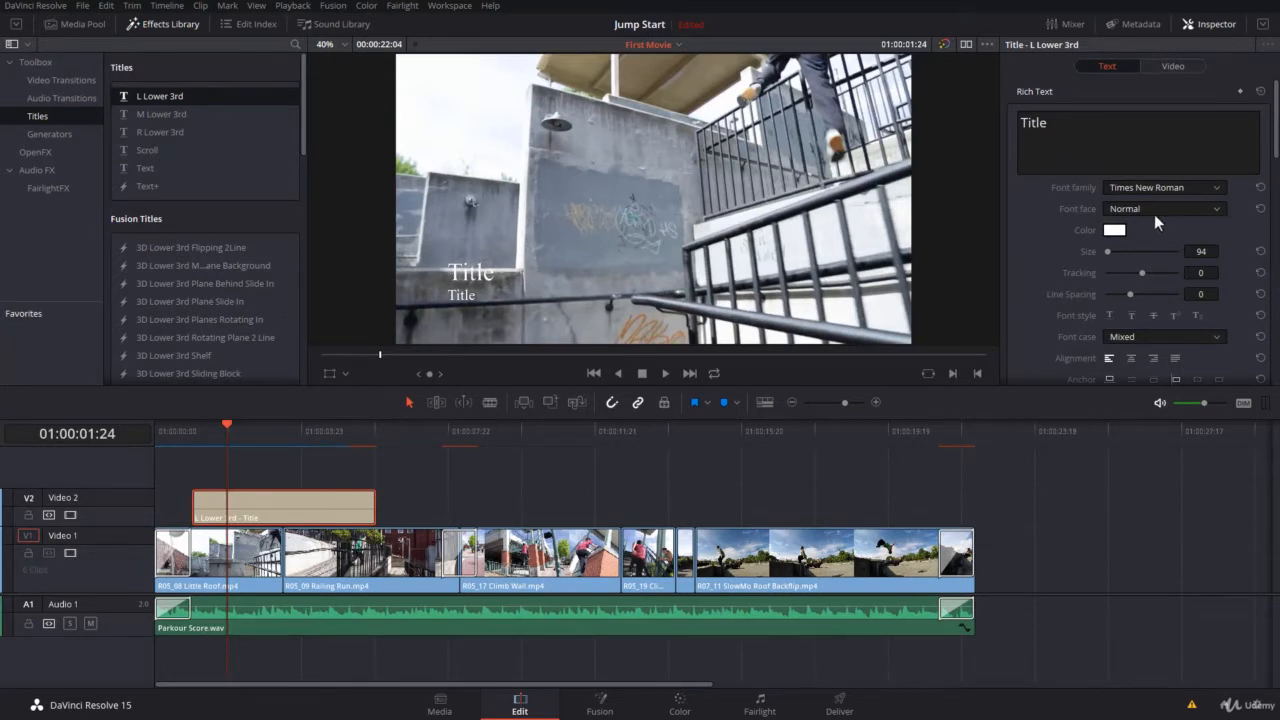
scroll(1154, 214, "down", 5)
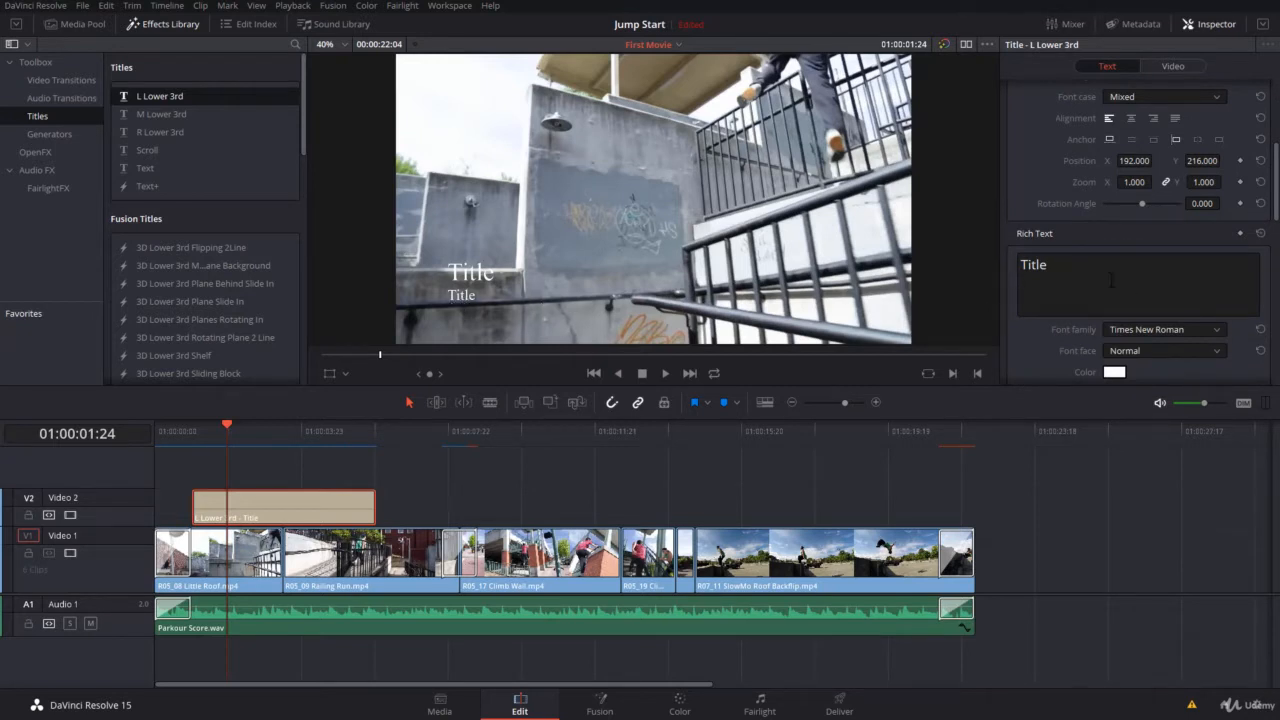
scroll(1110, 280, "down", 4)
scroll(1114, 215, "up", 1)
left_click(1057, 124)
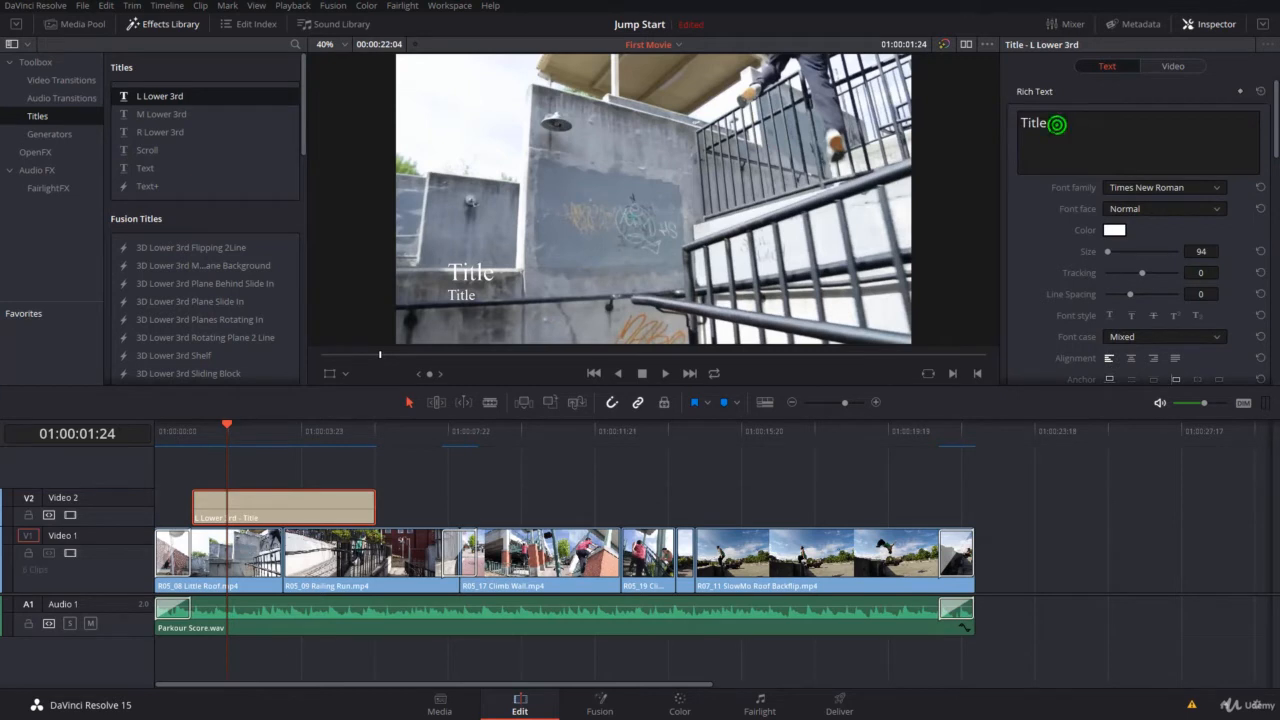
left_click_drag(1057, 124, 1011, 127)
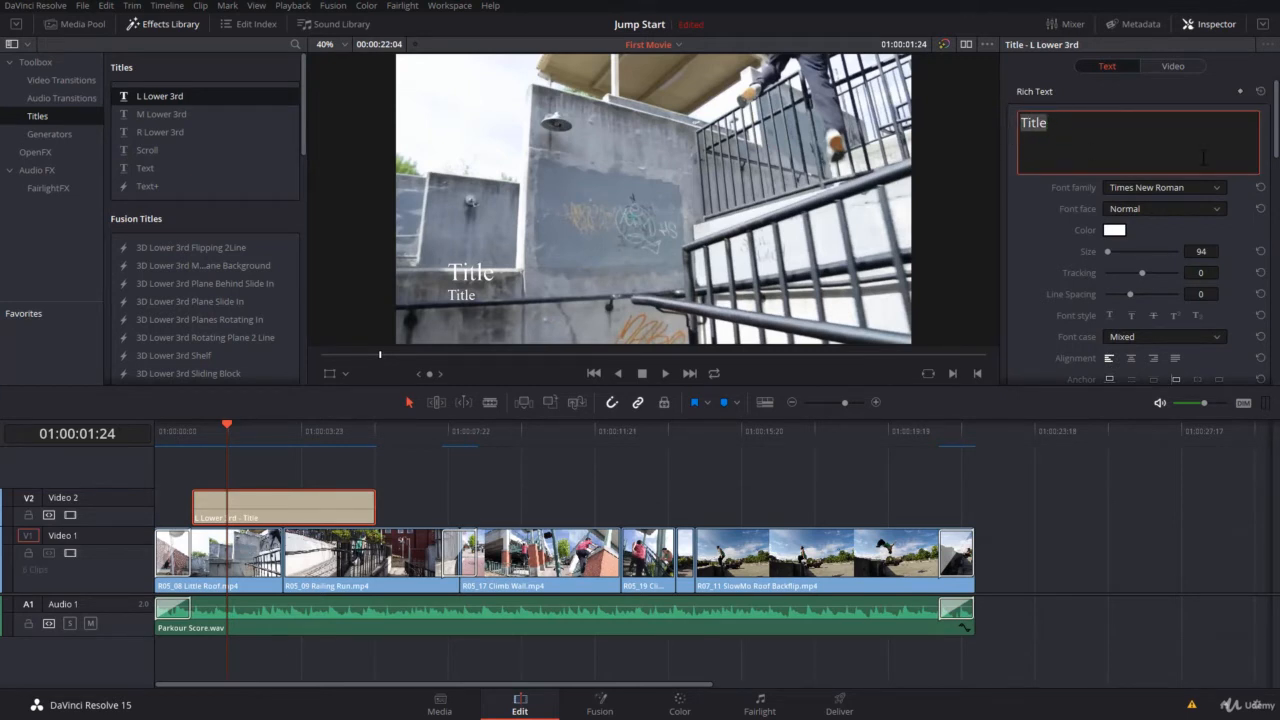
type("Video Editing in Resolve 15")
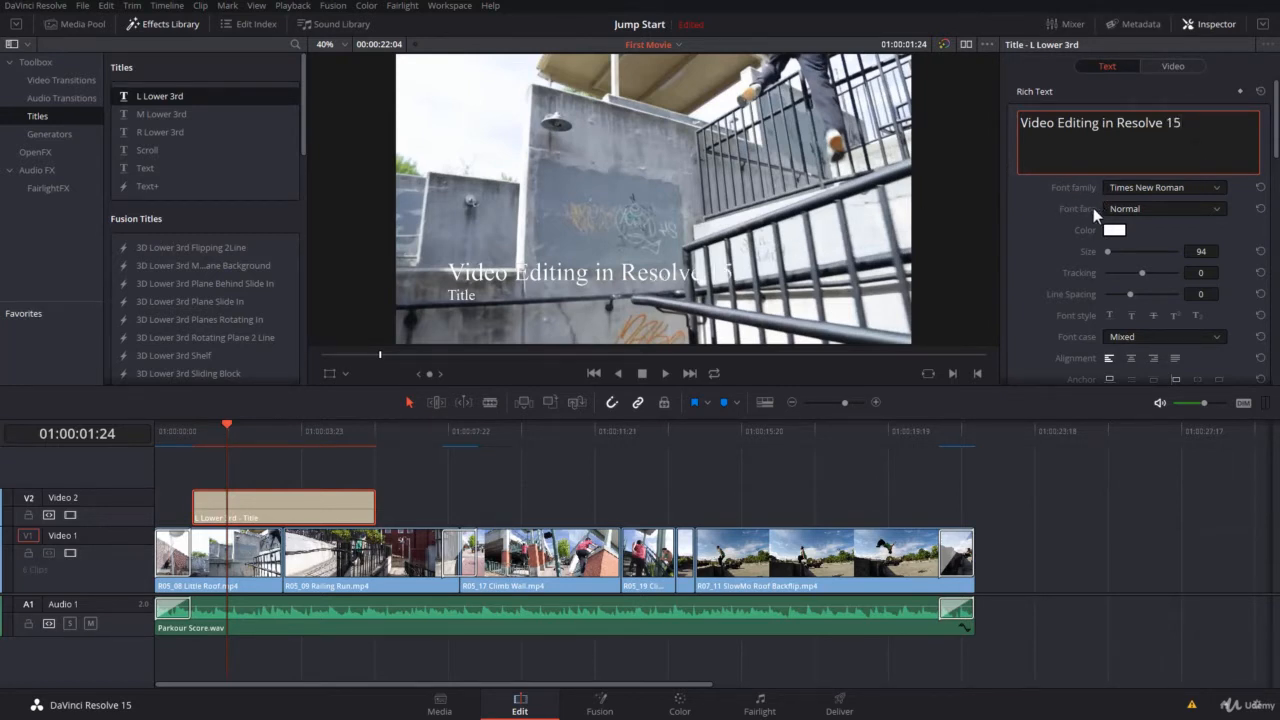
Set the font family of the title's first line to Tahoma
scroll(1180, 257, "down", 3)
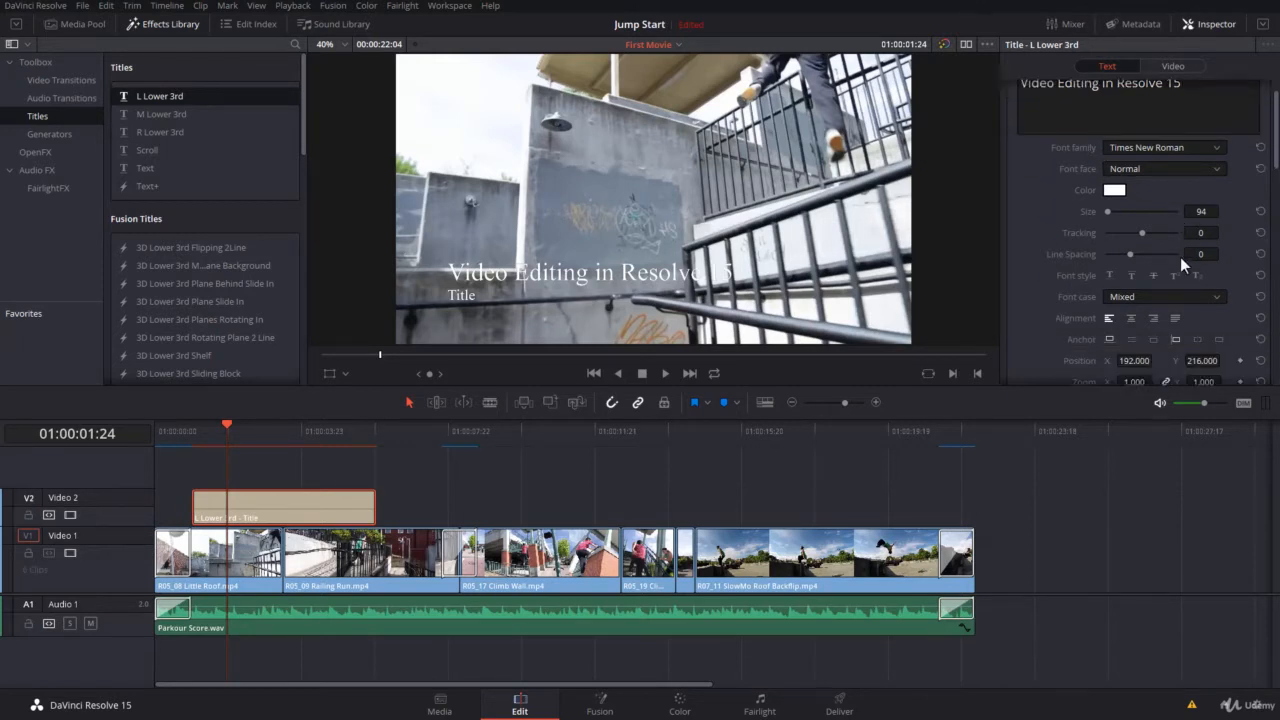
scroll(1174, 283, "up", 2)
scroll(1174, 283, "down", 3)
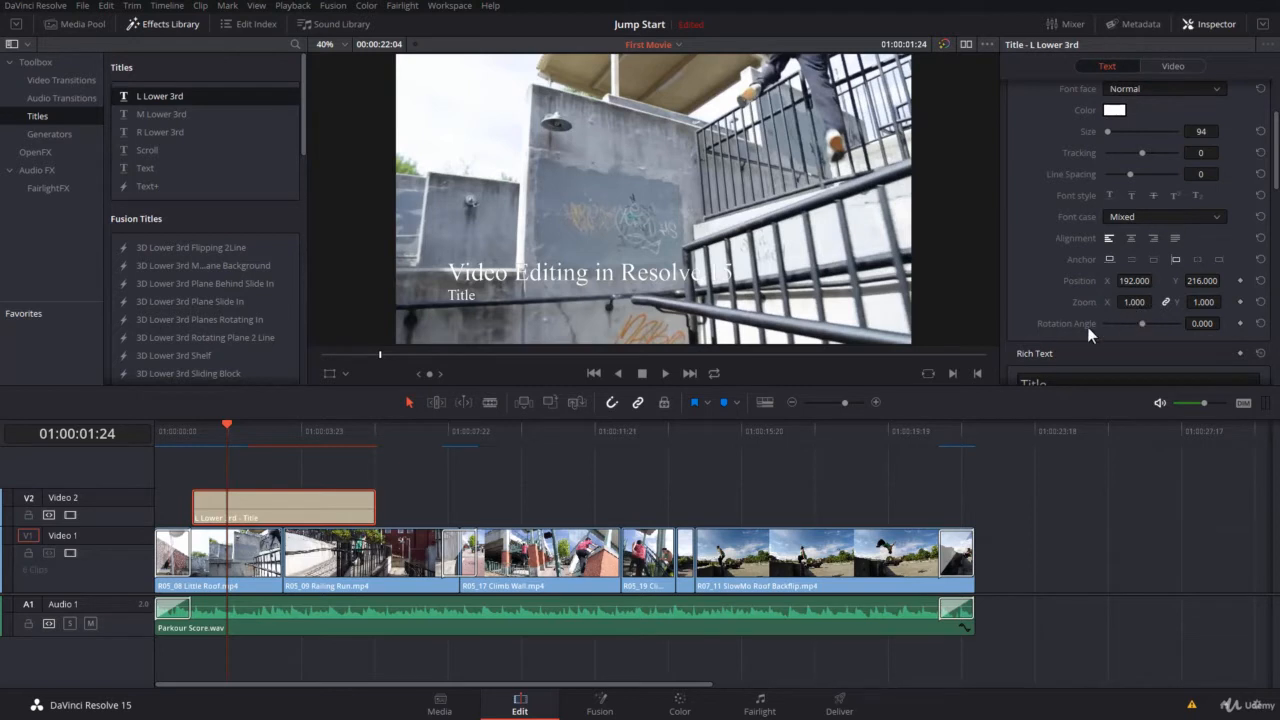
scroll(1133, 311, "up", 4)
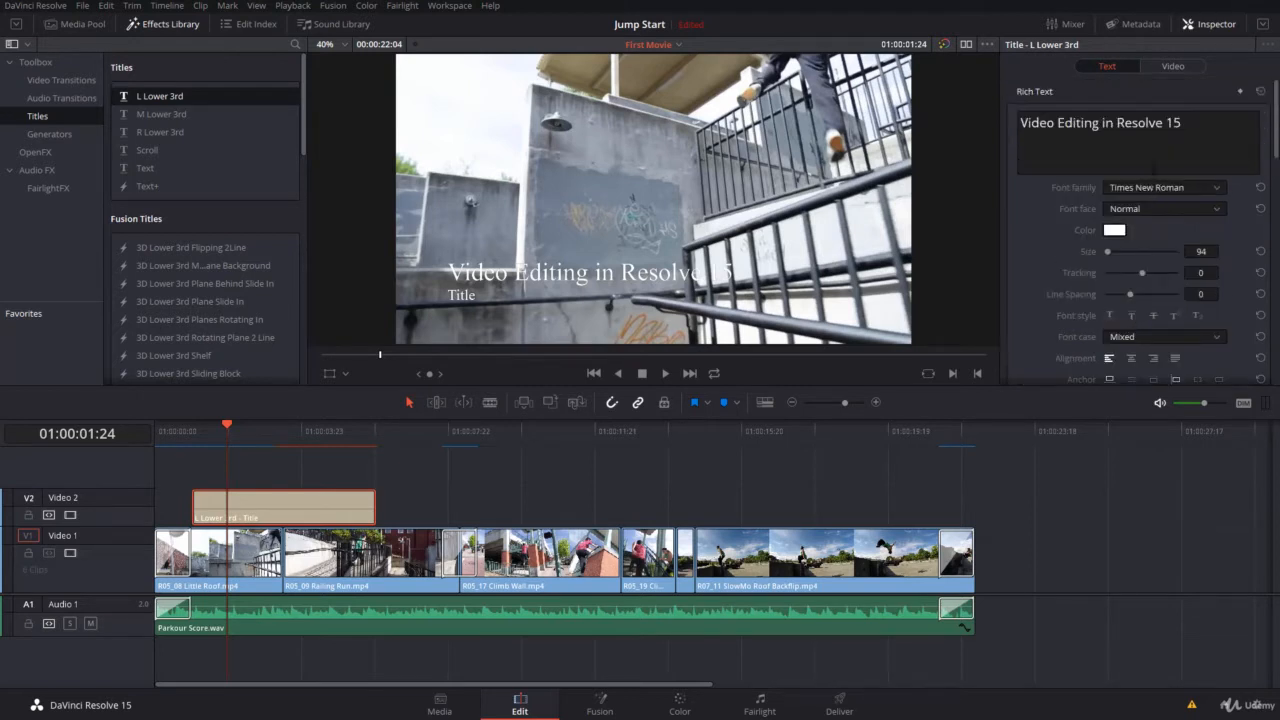
left_click(1152, 188)
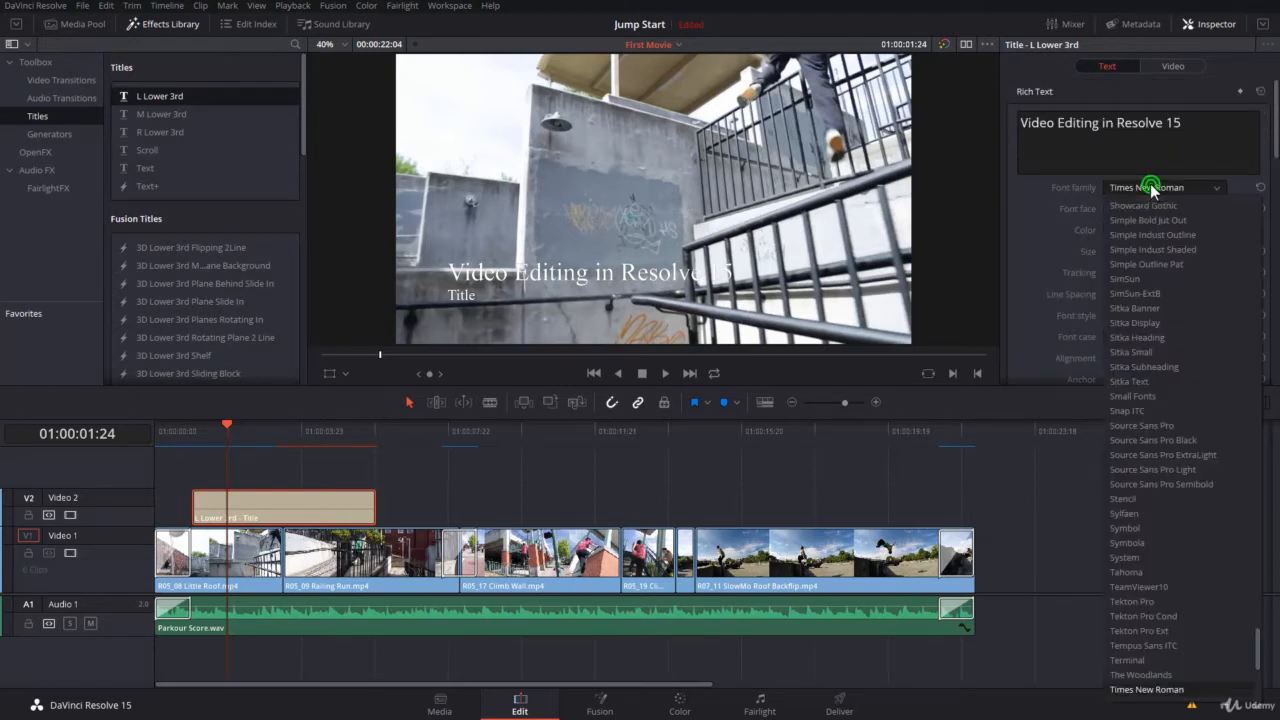
left_click(1166, 571)
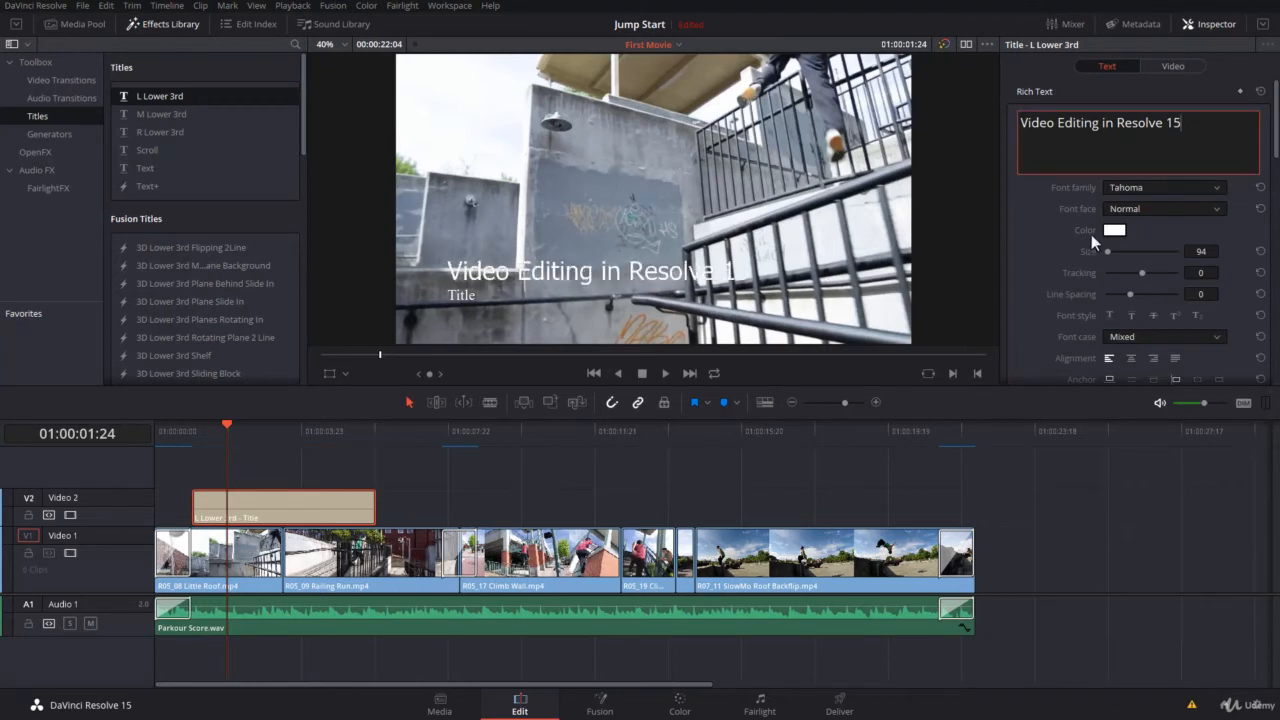
Set the font size of the title's first line to 100
left_click_drag(1200, 251, 1197, 251)
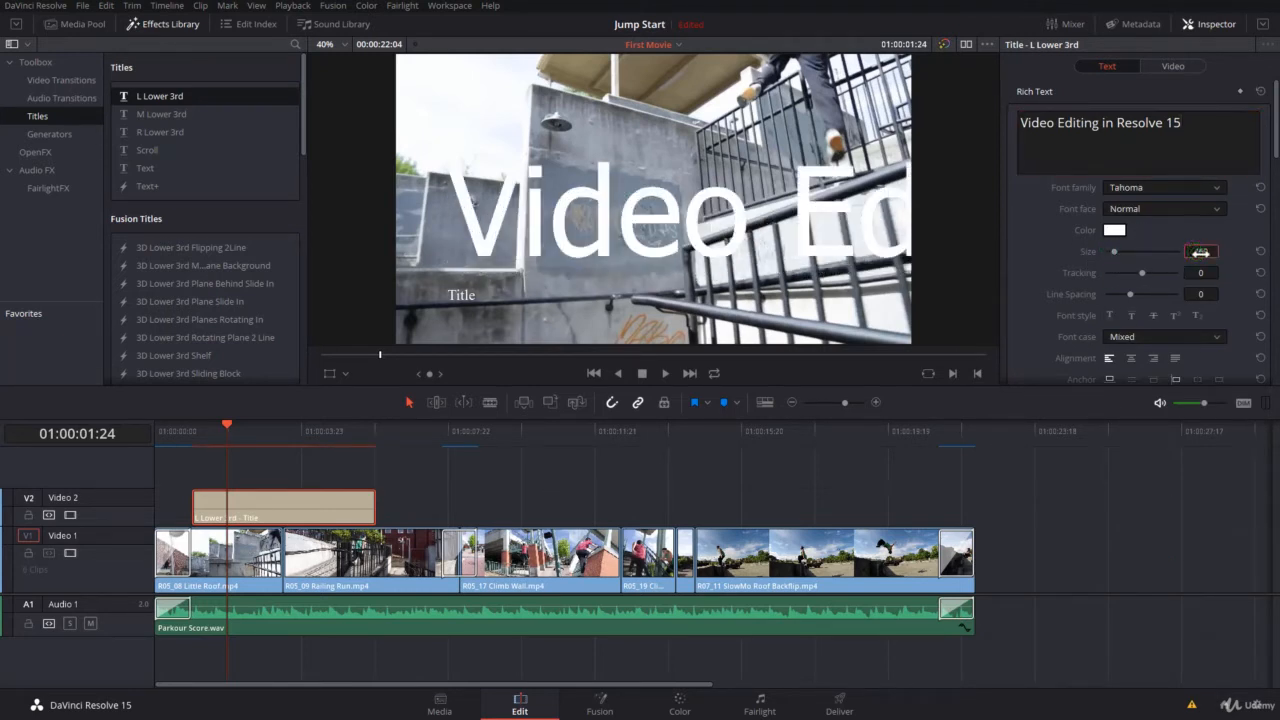
left_click(1200, 252)
type("100")
key("Return")
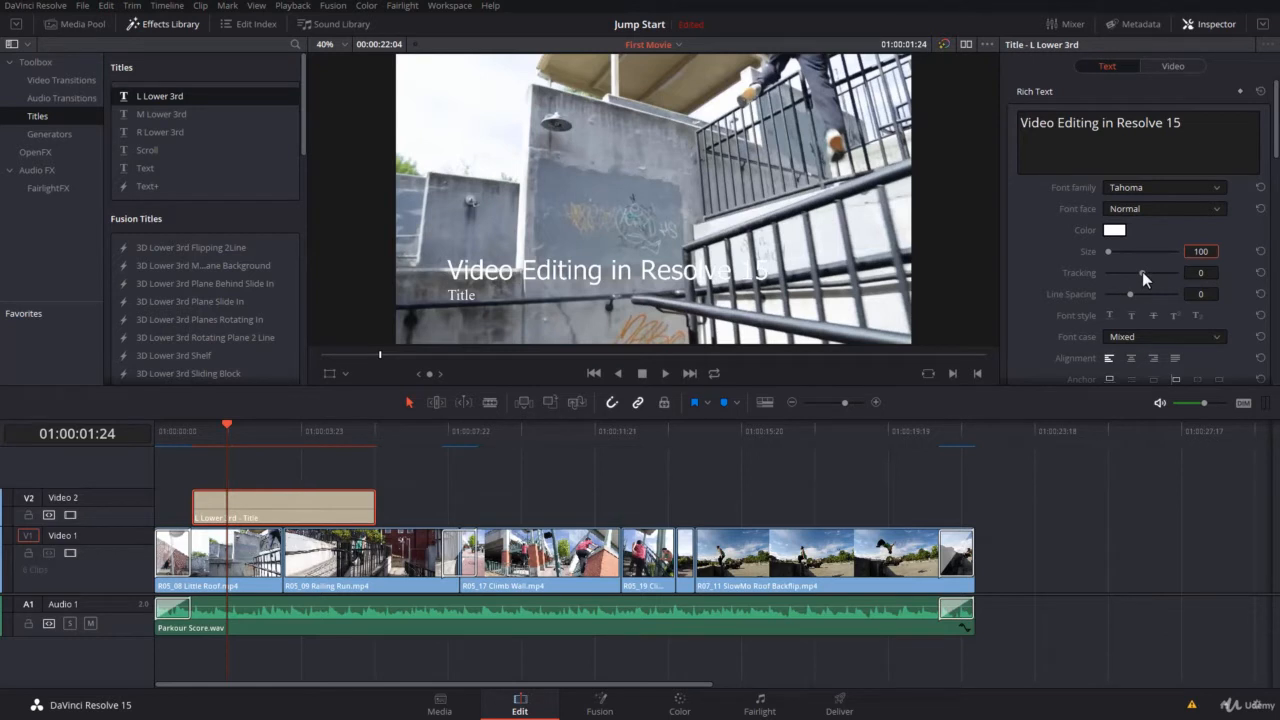
Try a tracking of 7 on the title's first line, reset it, and look at the font case options
left_click_drag(1142, 271, 1143, 274)
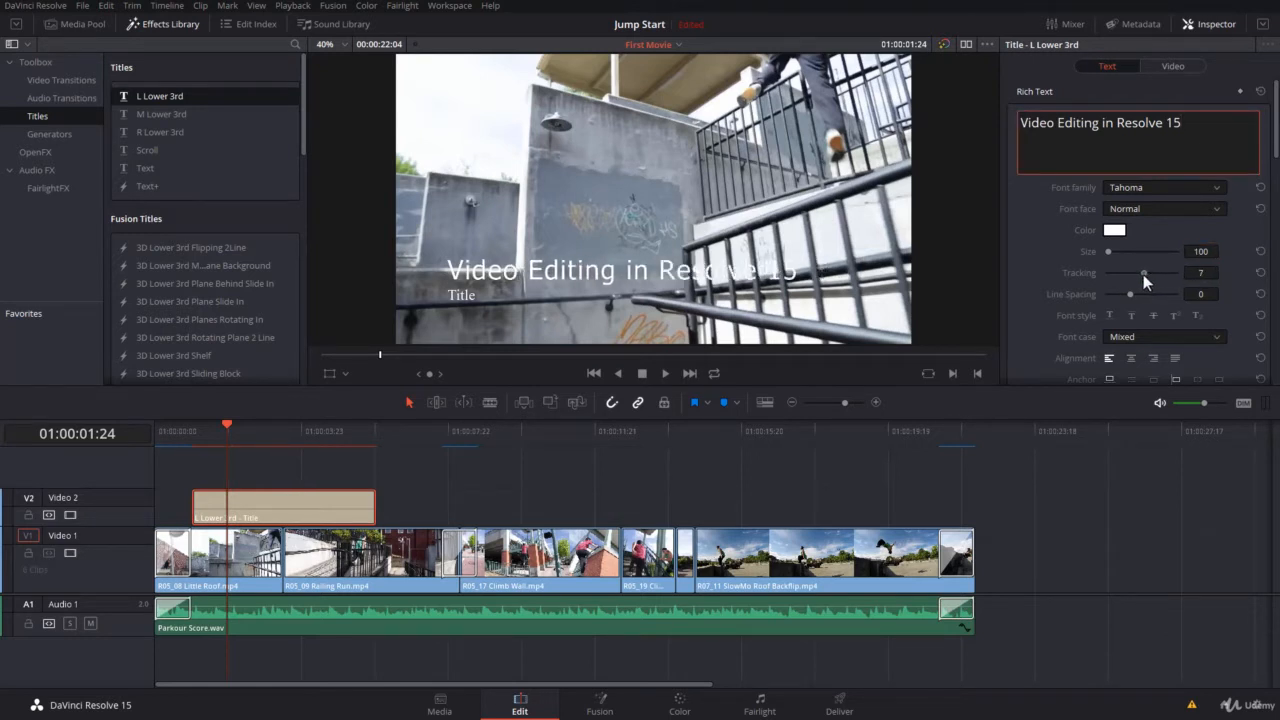
left_click(1260, 273)
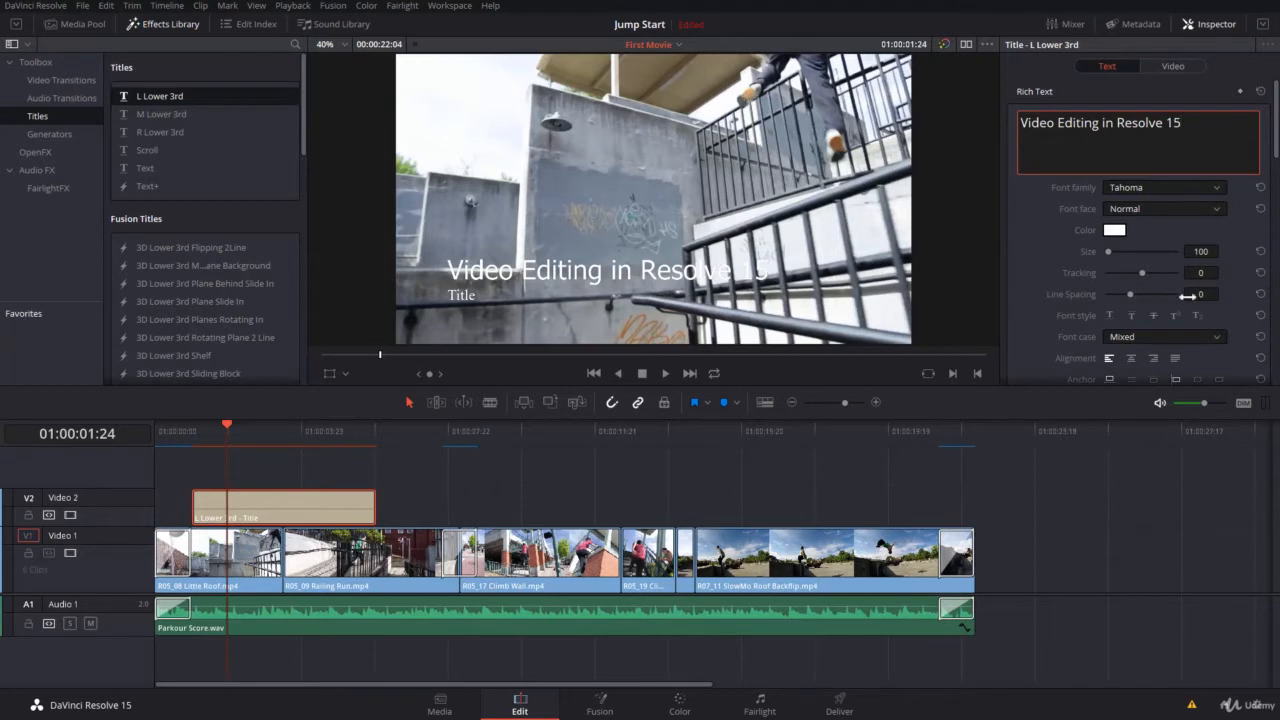
scroll(1062, 270, "down", 2)
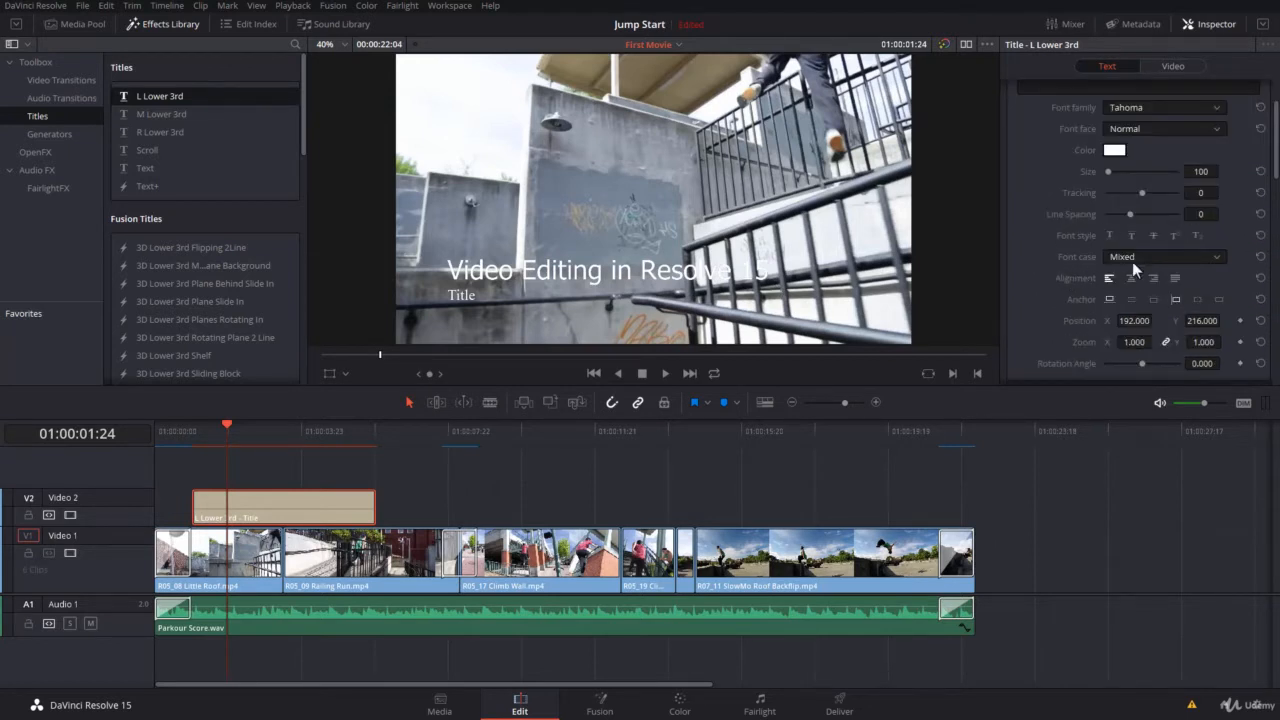
left_click(1152, 261)
left_click(1042, 295)
scroll(1041, 291, "down", 2)
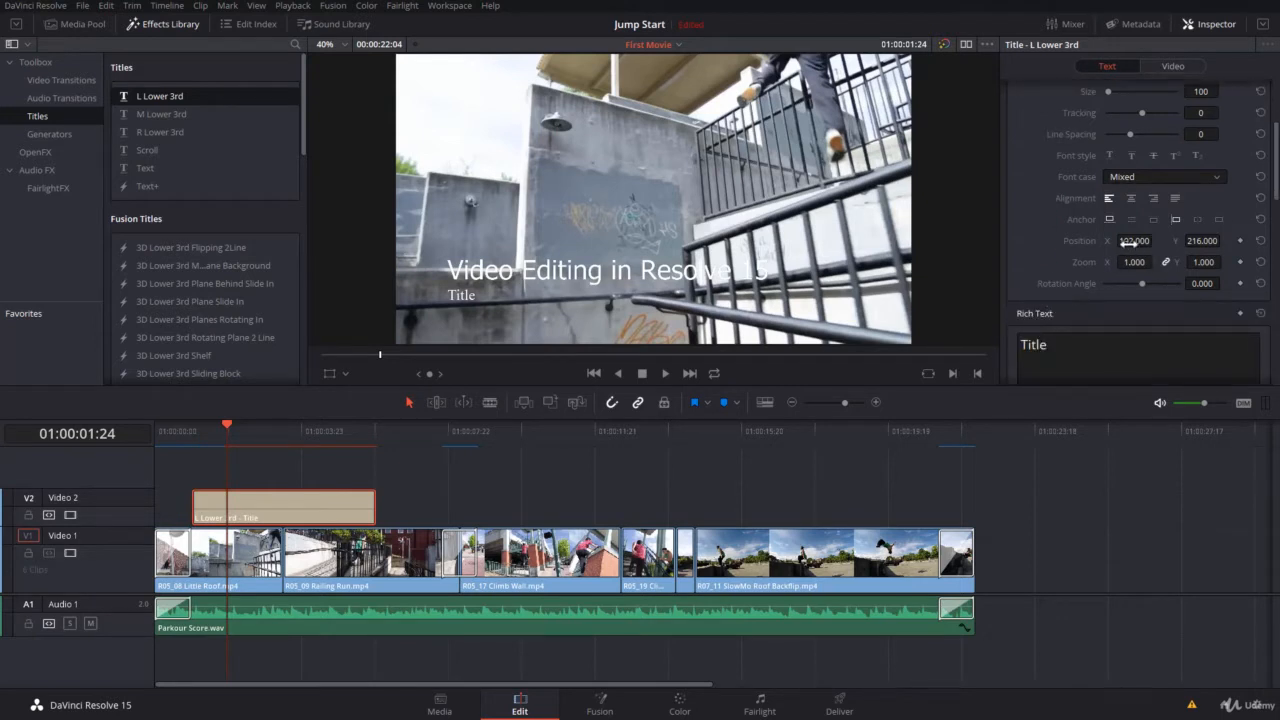
Try moving the title's first line to X 178, Y 247 with a position keyframe, and reset the position
left_click_drag(1129, 241, 1214, 241)
left_click(1239, 242)
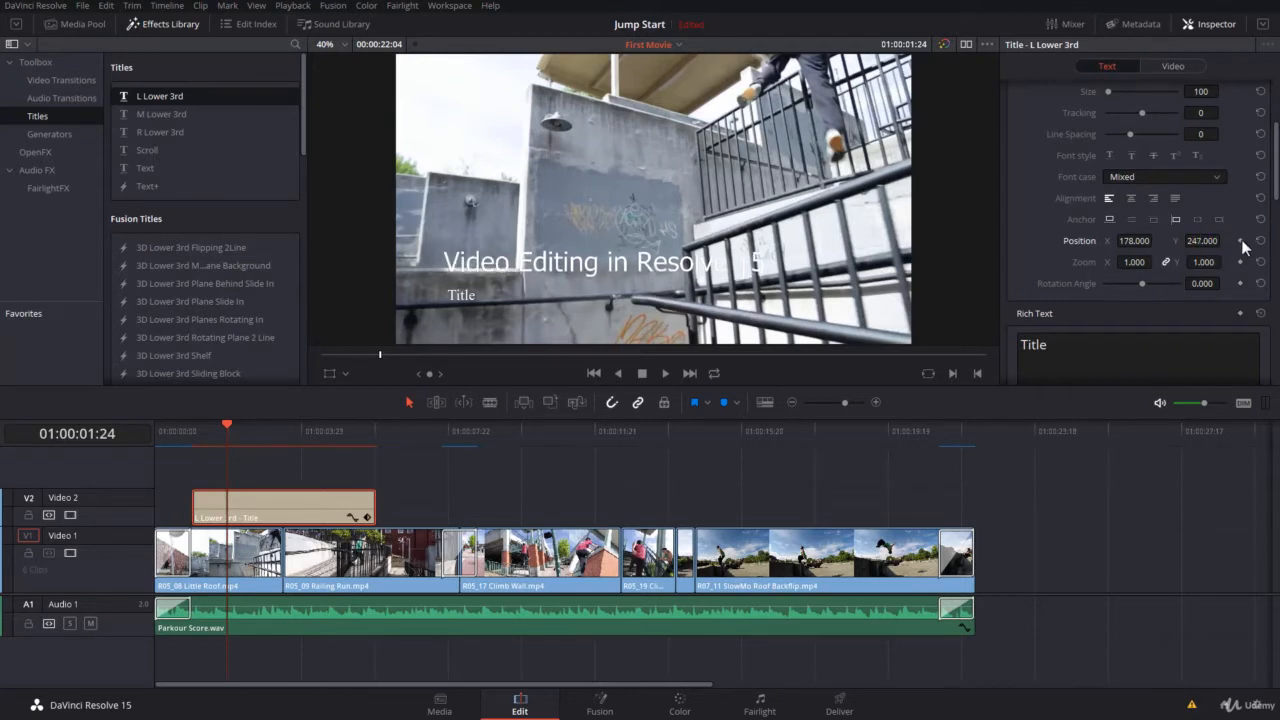
left_click(1259, 242)
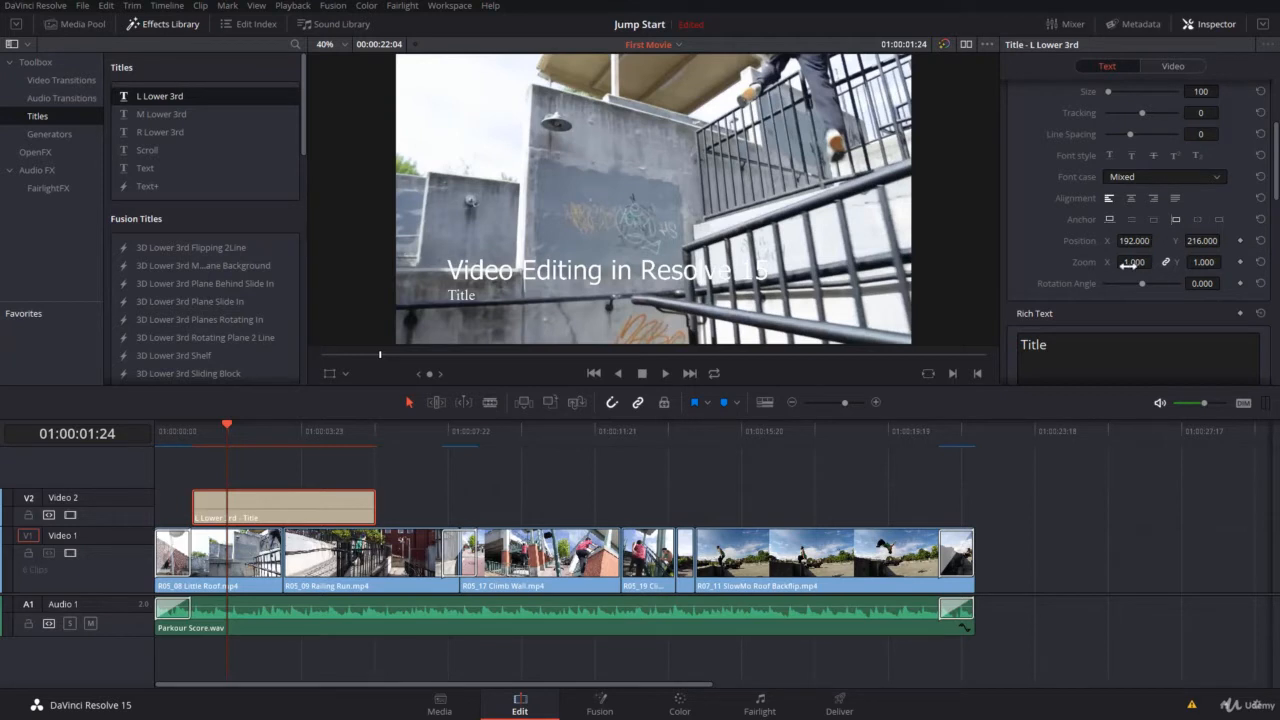
Scale the title's first line to a linked zoom of 1.140, and try a rotation of about 15.65 degrees before resetting it
mouse_move(1130, 264)
left_mouse_down()
mouse_move(1155, 264)
mouse_move(1144, 263)
left_mouse_up()
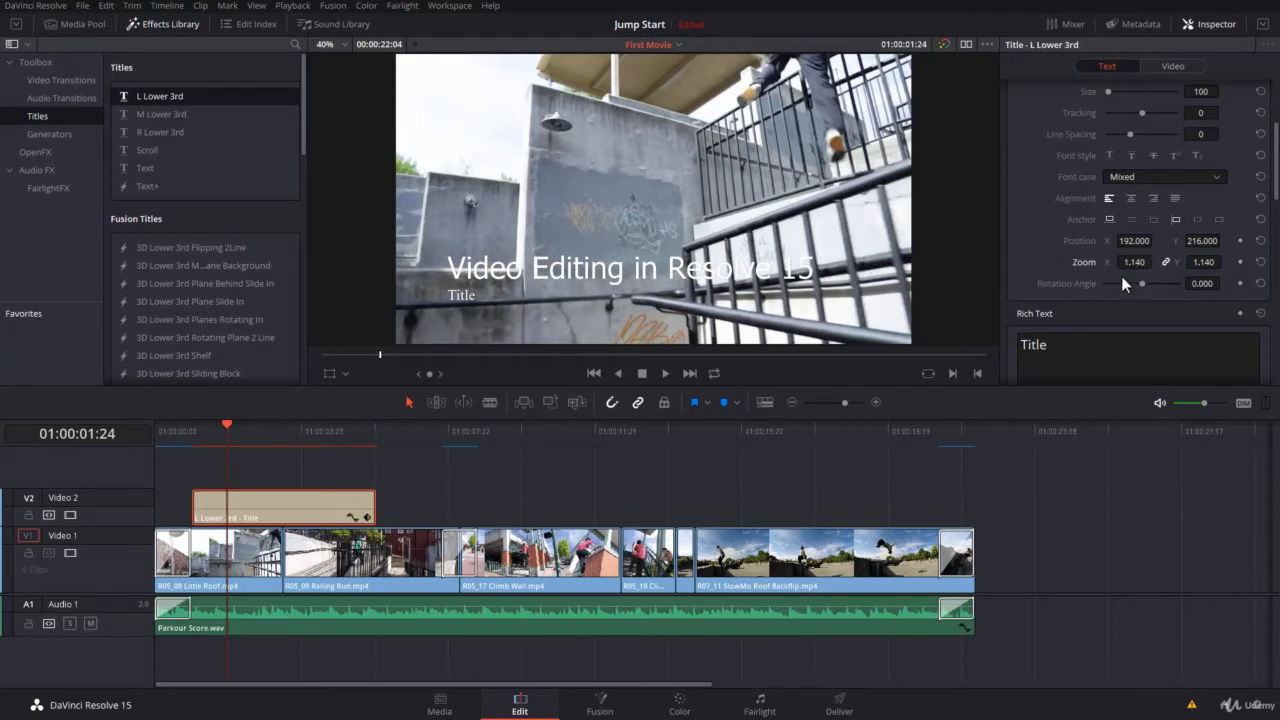
scroll(1124, 301, "down", 2)
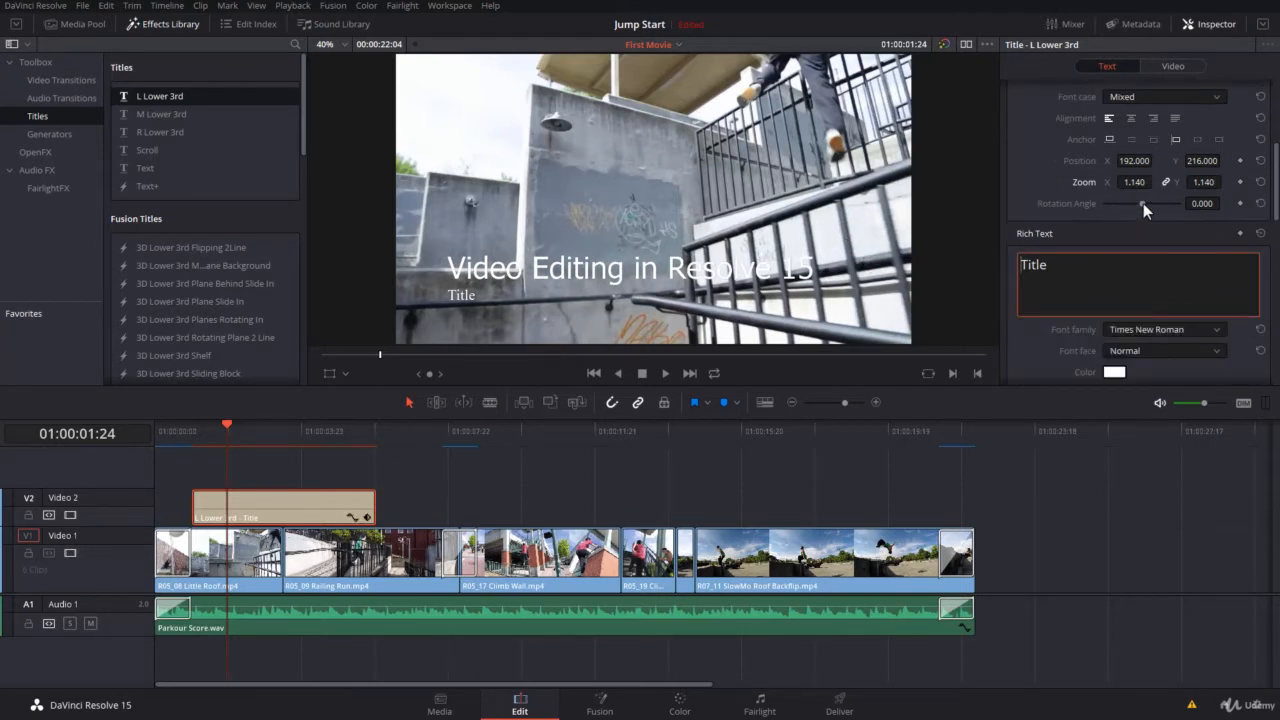
left_click_drag(1143, 203, 1106, 205)
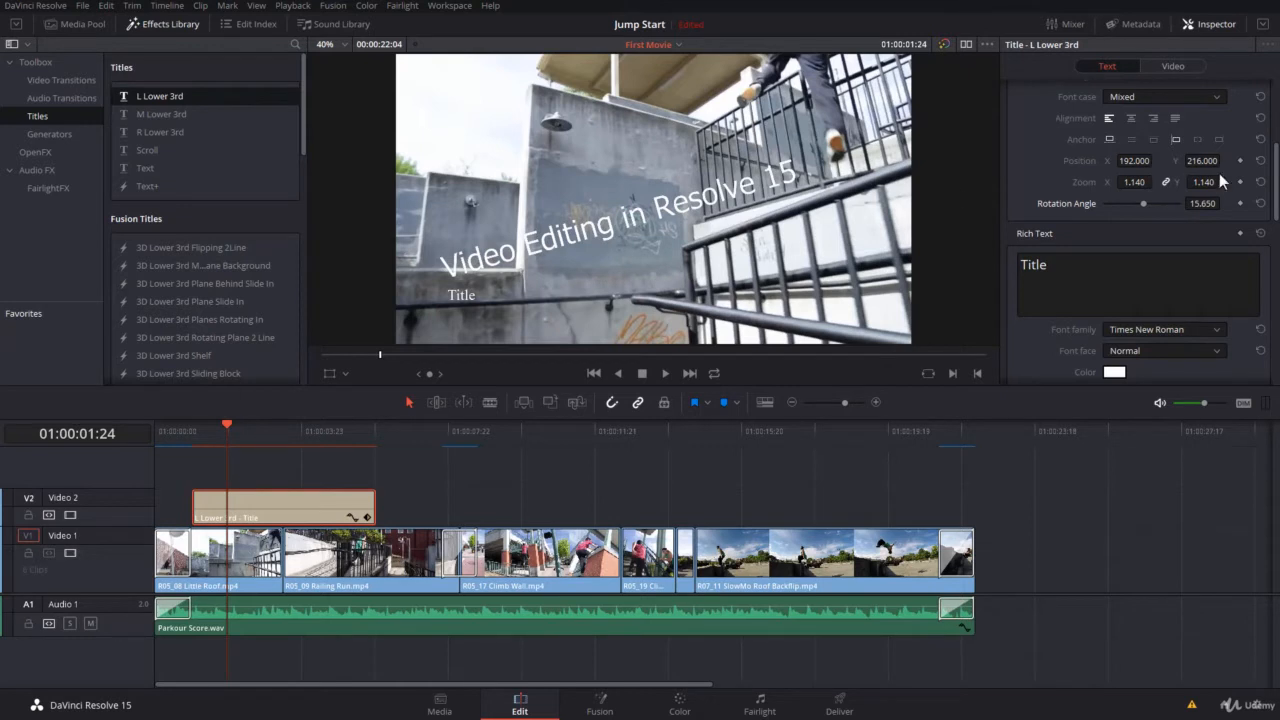
left_click(1260, 203)
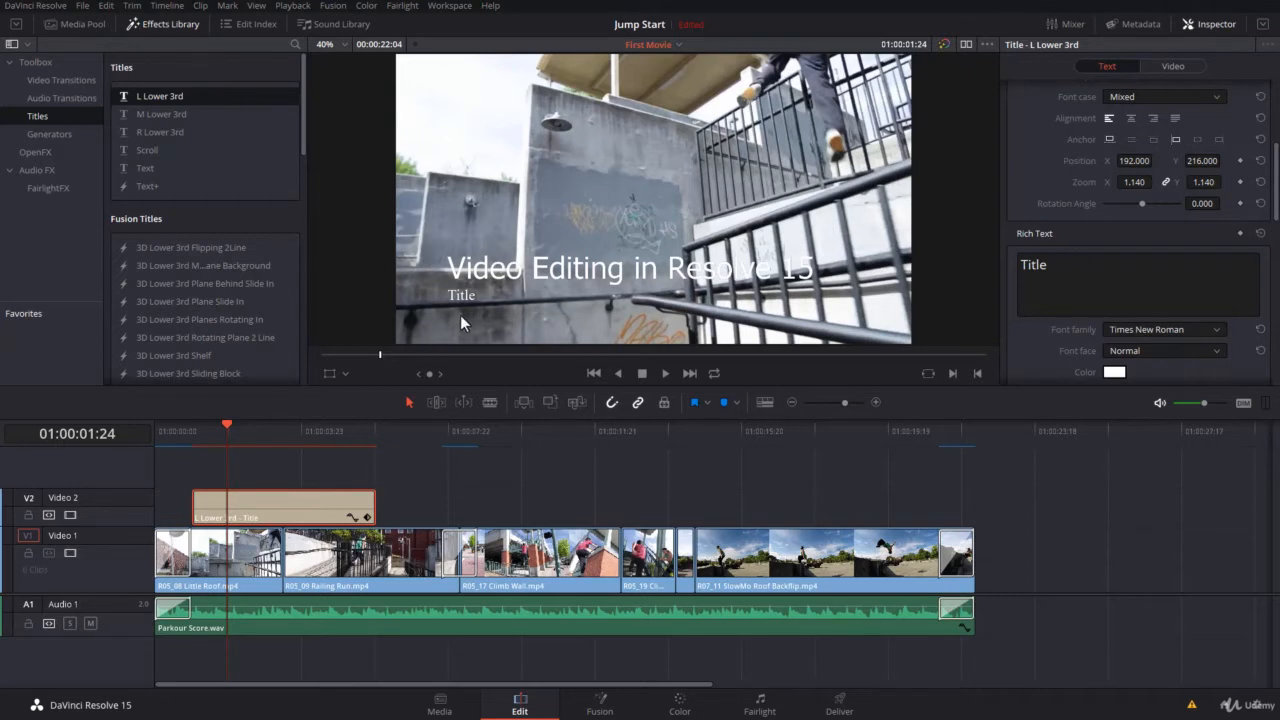
Replace the title's second line with "By" and the author's name, and set its font family to Tahoma
double_click(1068, 266)
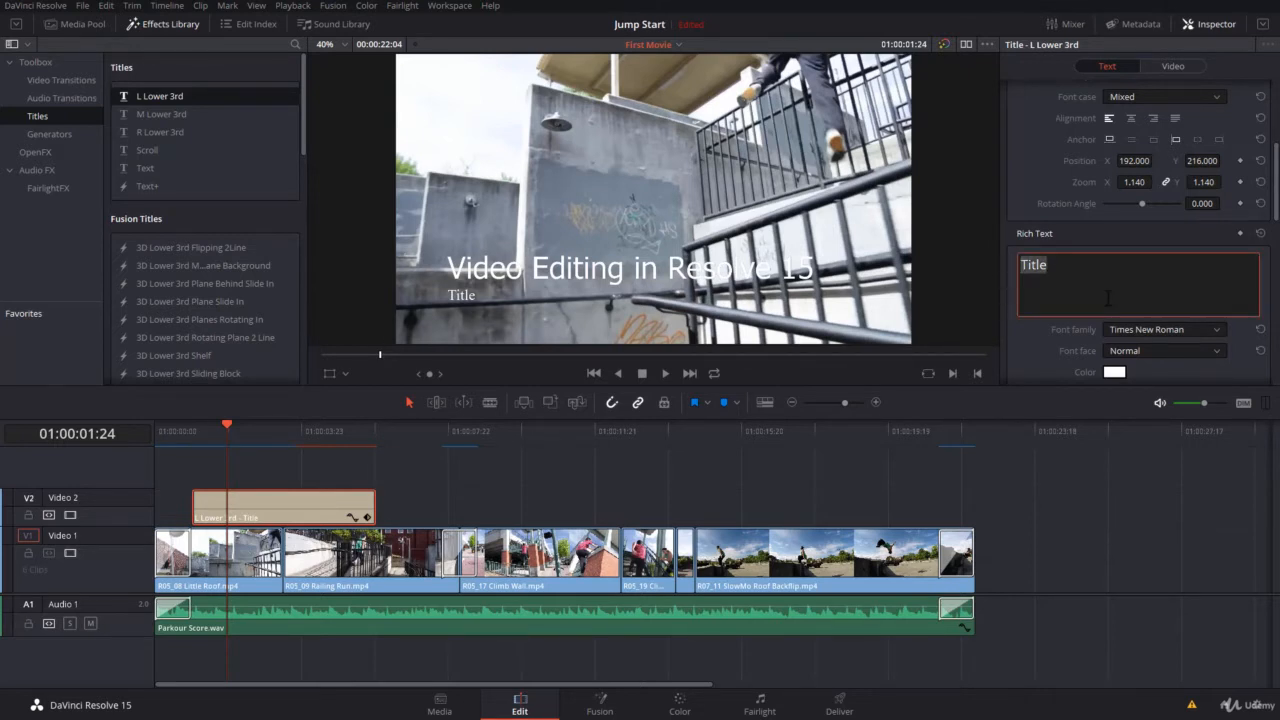
type("By Jean Lou")
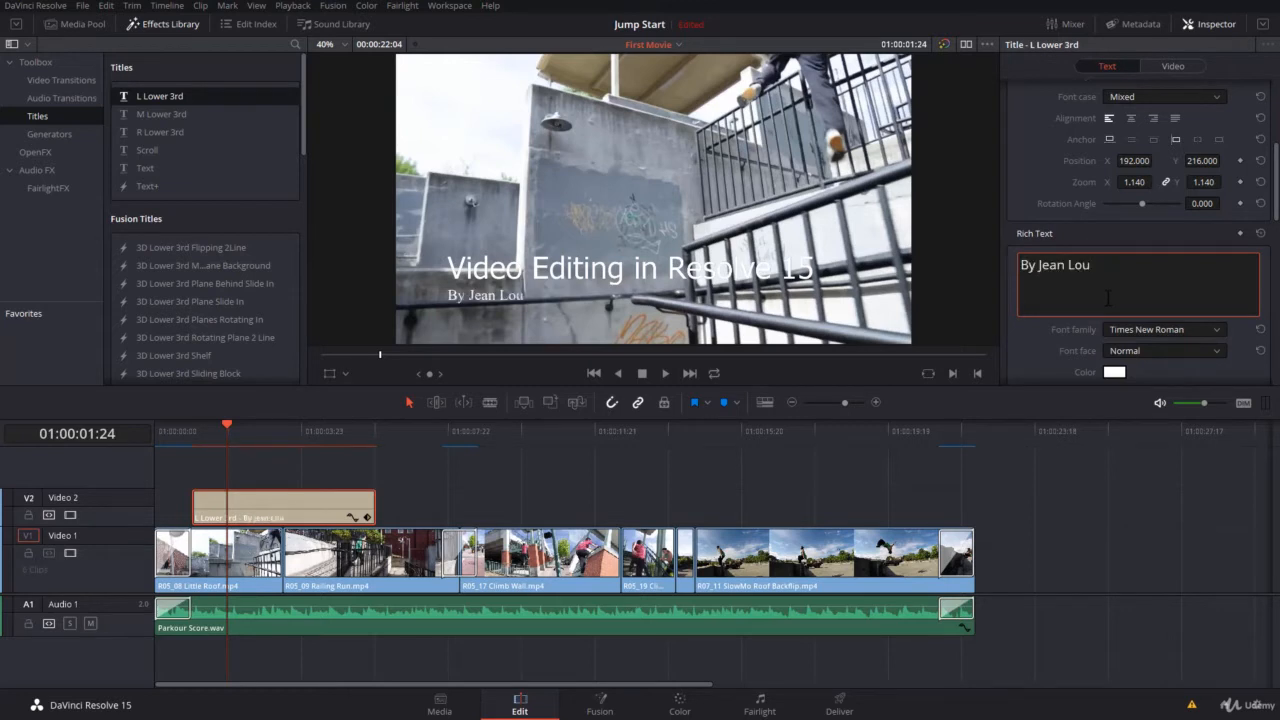
scroll(1155, 243, "down", 2)
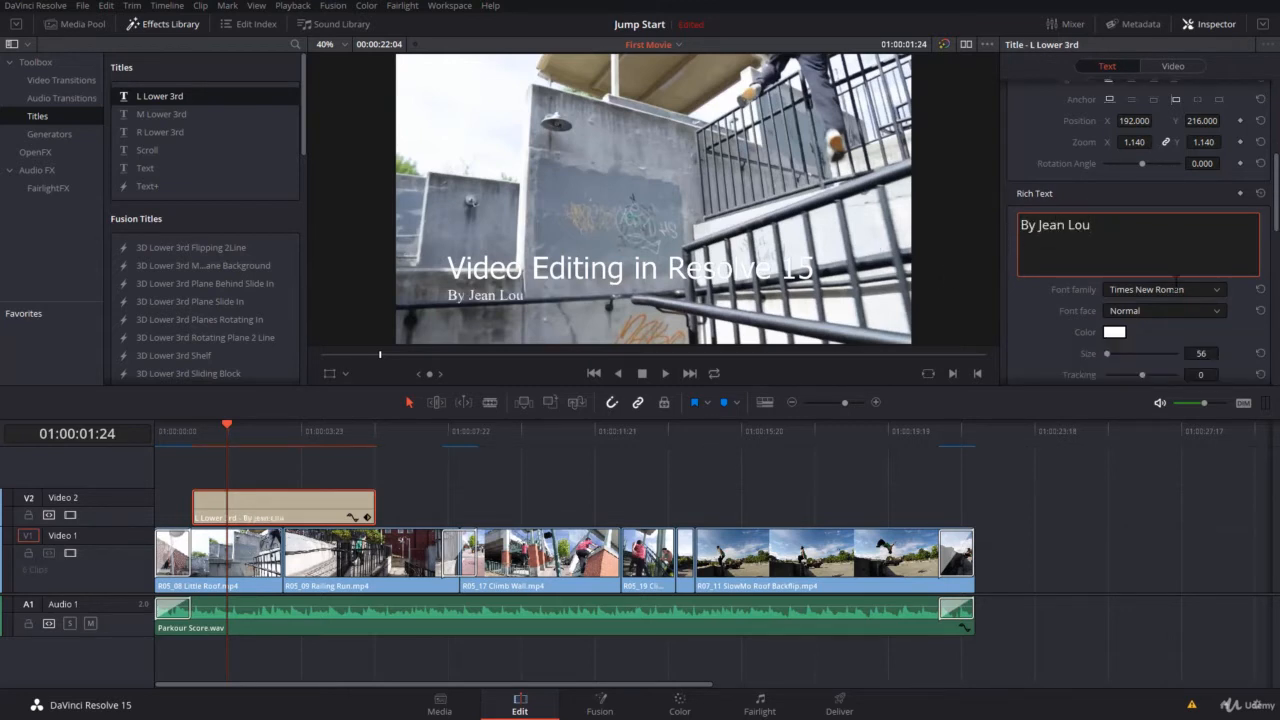
left_click(1157, 249)
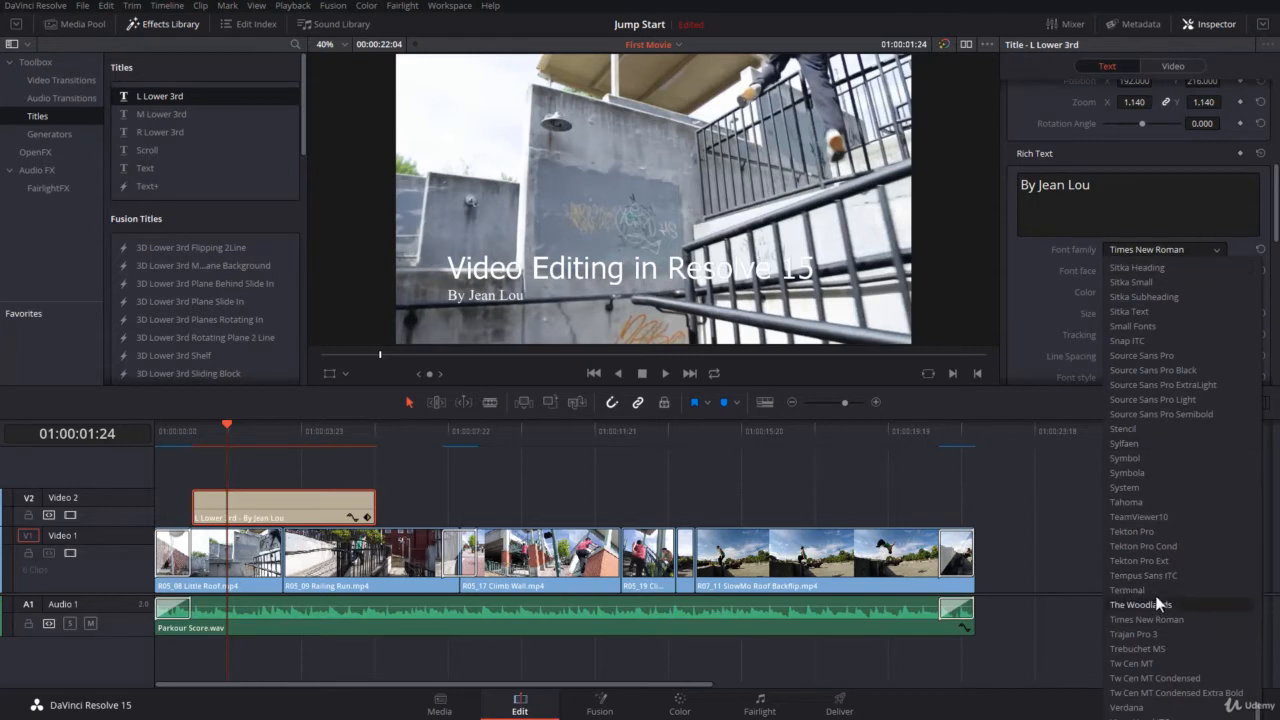
left_click(1145, 502)
Offset the drop shadow of the title's second line to X 9 and Y -11
scroll(1130, 306, "down", 2)
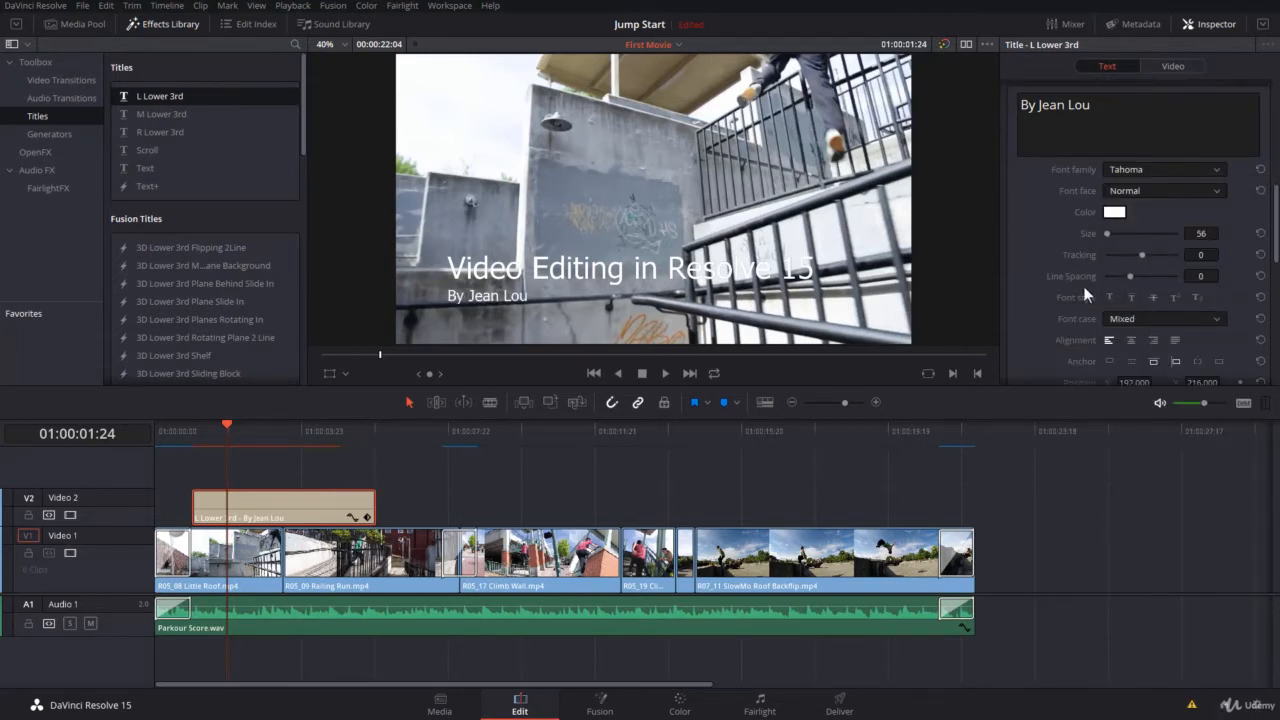
scroll(1153, 284, "down", 3)
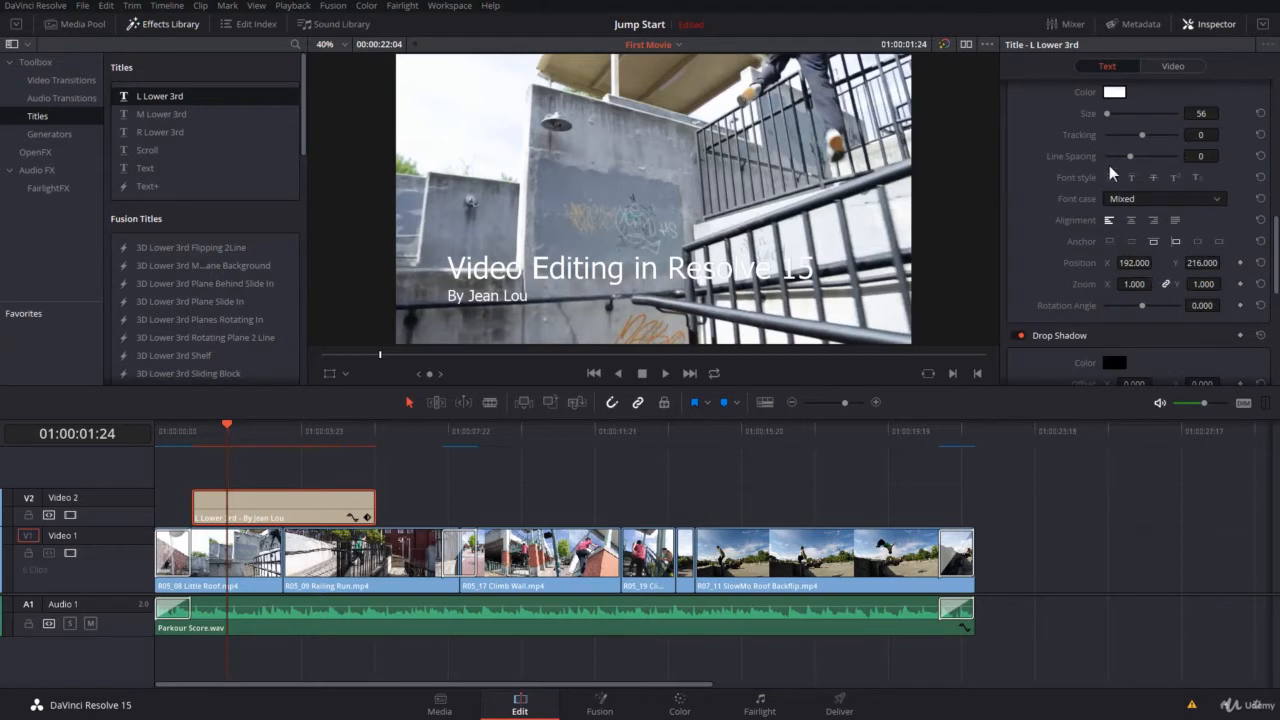
scroll(1111, 173, "up", 4)
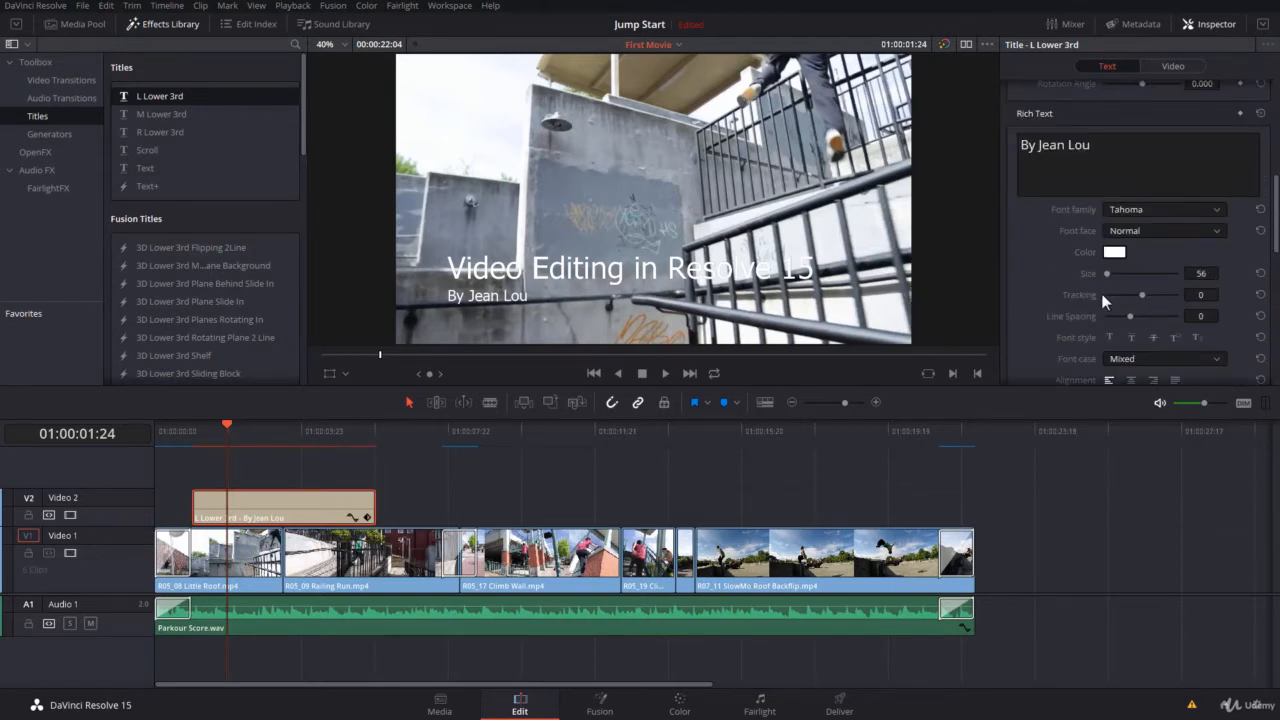
scroll(1102, 293, "down", 5)
scroll(1104, 298, "down", 2)
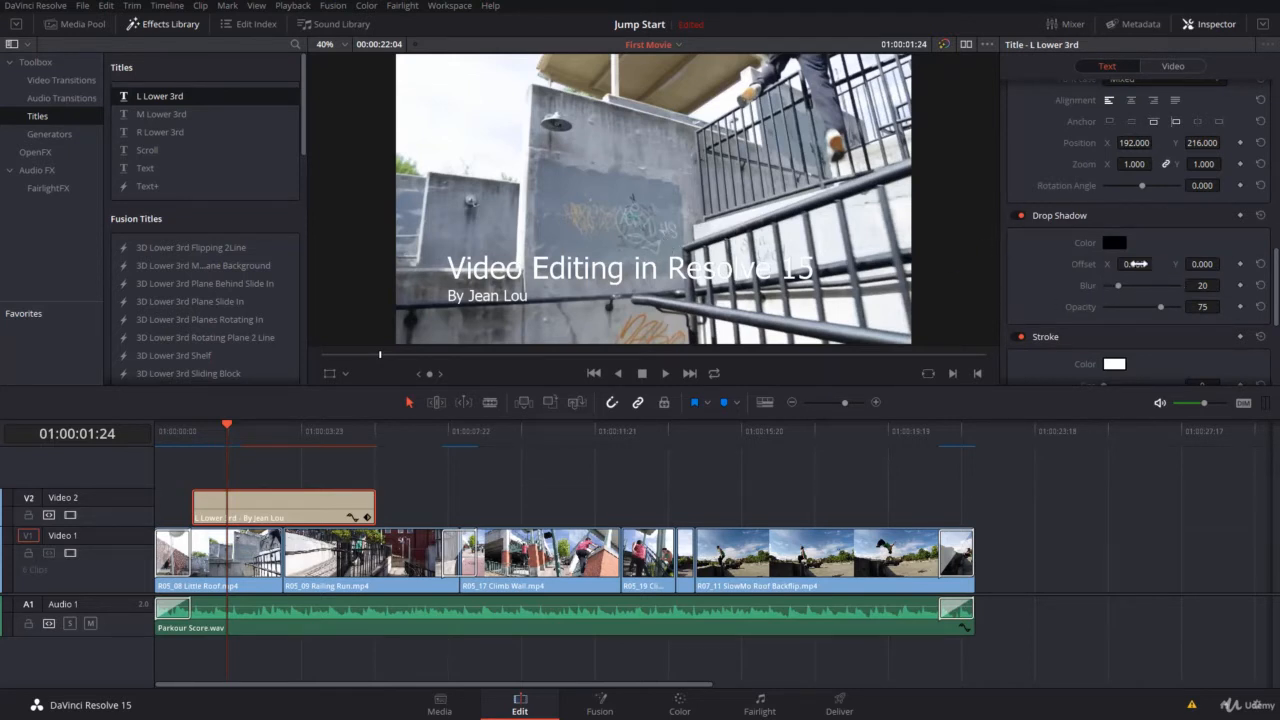
left_click(1139, 265)
left_click_drag(1139, 265, 1184, 264)
left_click(1202, 264)
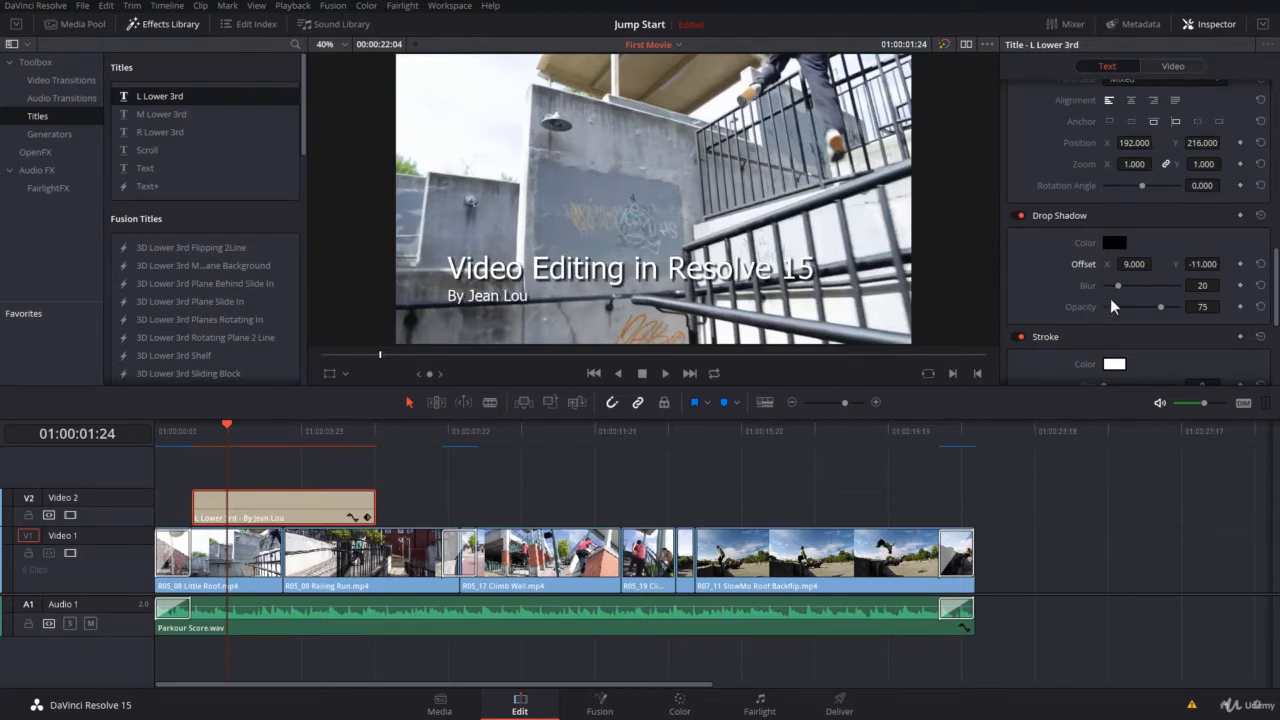
Set the height of the lower-third title's background to 0.243
scroll(1107, 312, "down", 2)
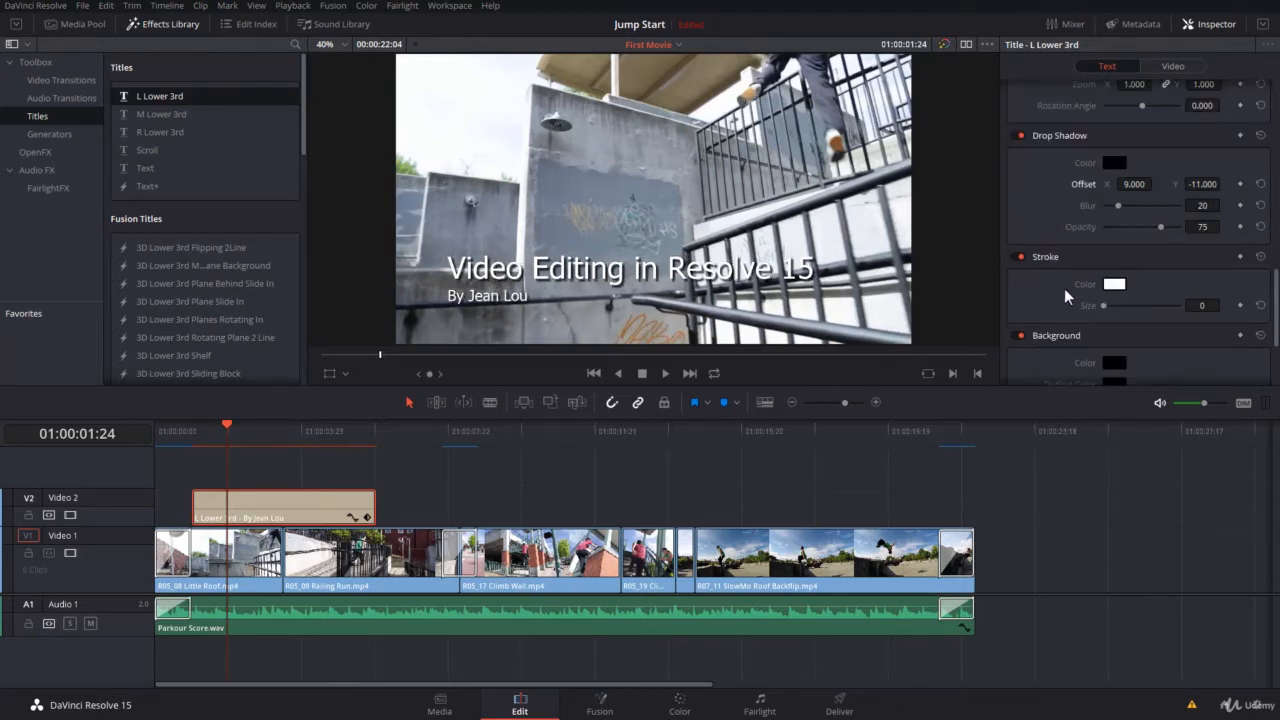
scroll(1066, 295, "down", 1)
scroll(1066, 295, "down", 2)
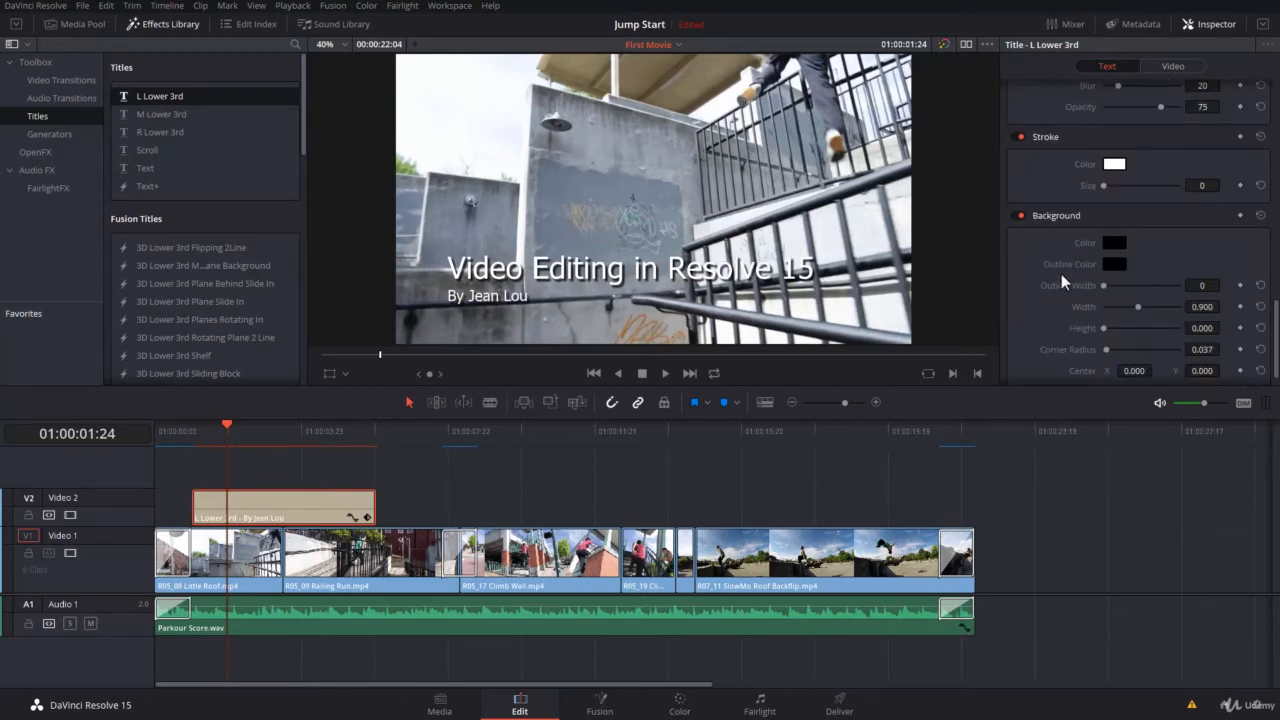
scroll(1074, 312, "down", 1)
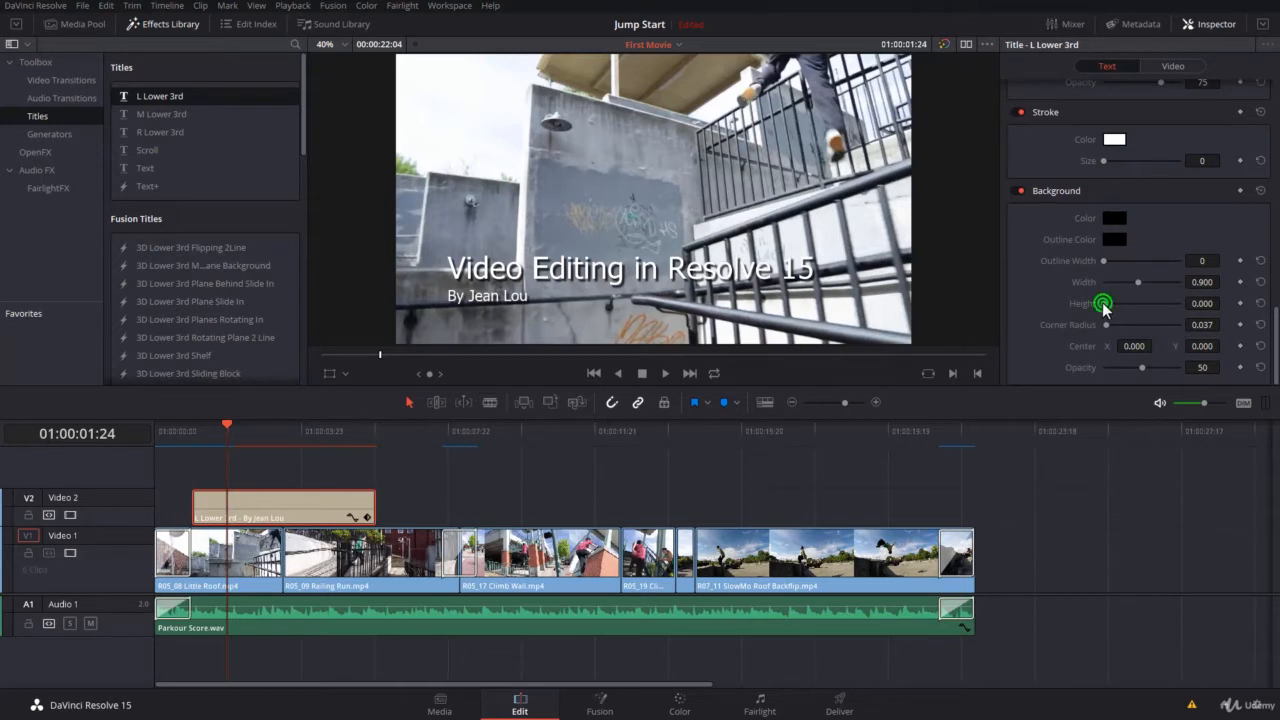
left_click_drag(1104, 302, 1111, 303)
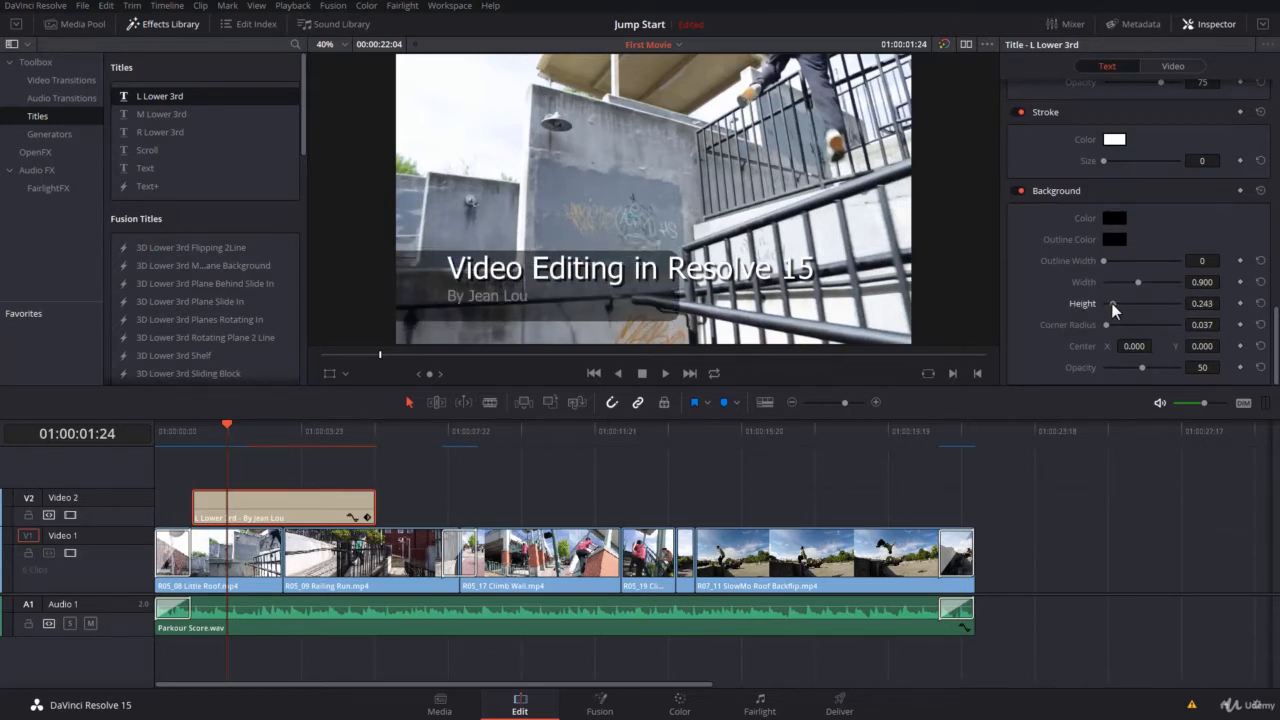
Center the title's background at X 607, Y 11, and set its opacity to 33 and corner radius to 0.009
left_click(1203, 347)
left_click_drag(1203, 347, 1198, 347)
left_click_drag(1205, 346, 1219, 346)
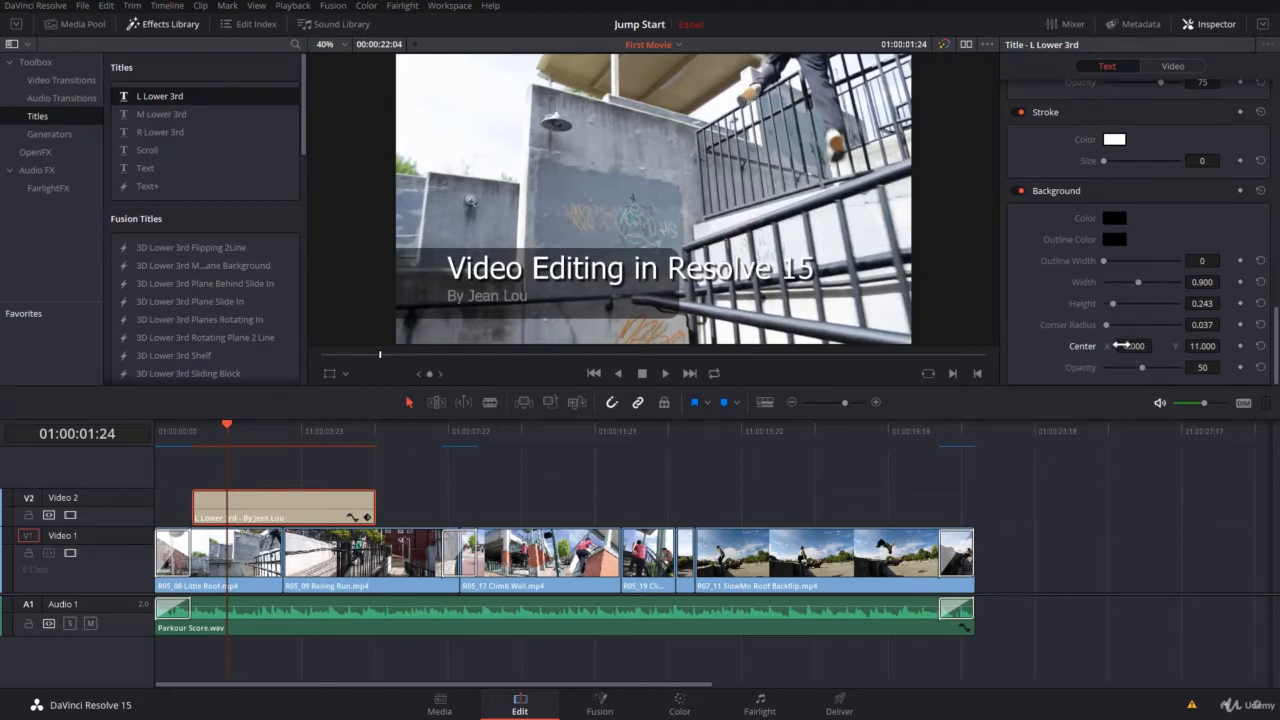
left_click_drag(1122, 346, 1155, 346)
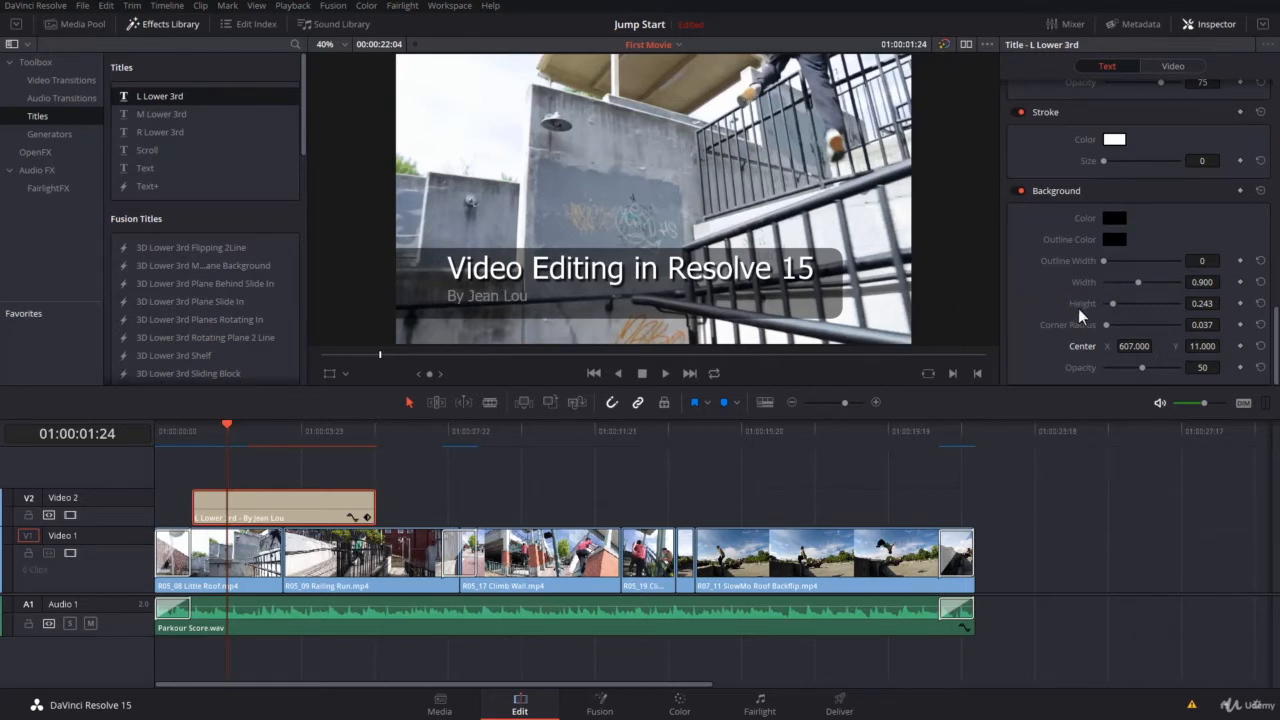
left_click_drag(1139, 366, 1130, 370)
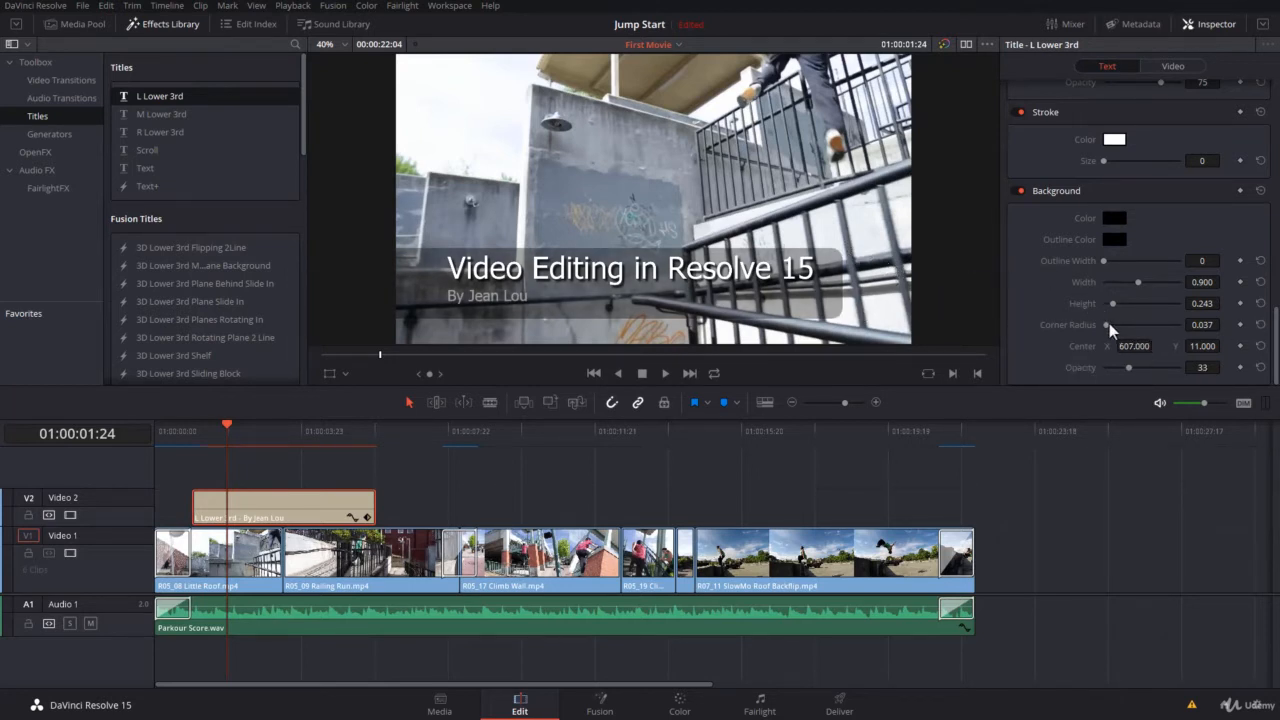
left_click_drag(1107, 323, 1104, 324)
Play the opening of the timeline repeatedly to review the lower-third title over the first clips
left_click_drag(223, 425, 192, 431)
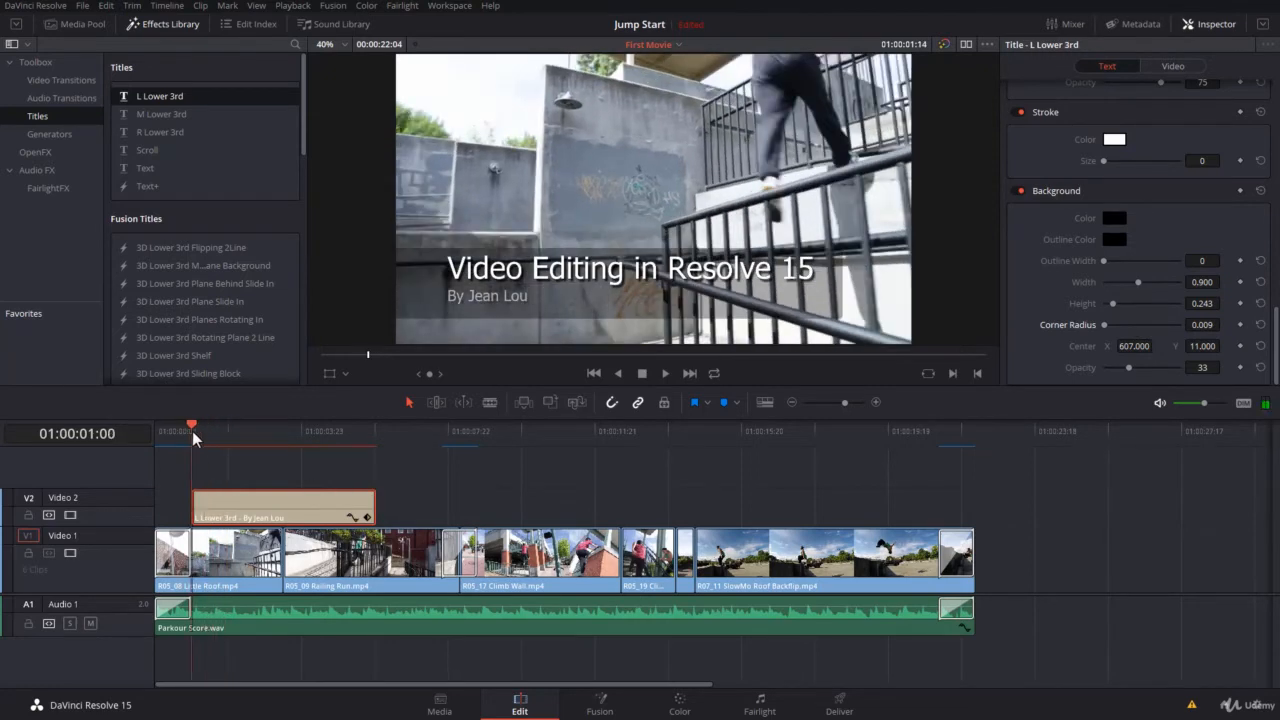
left_click(481, 479)
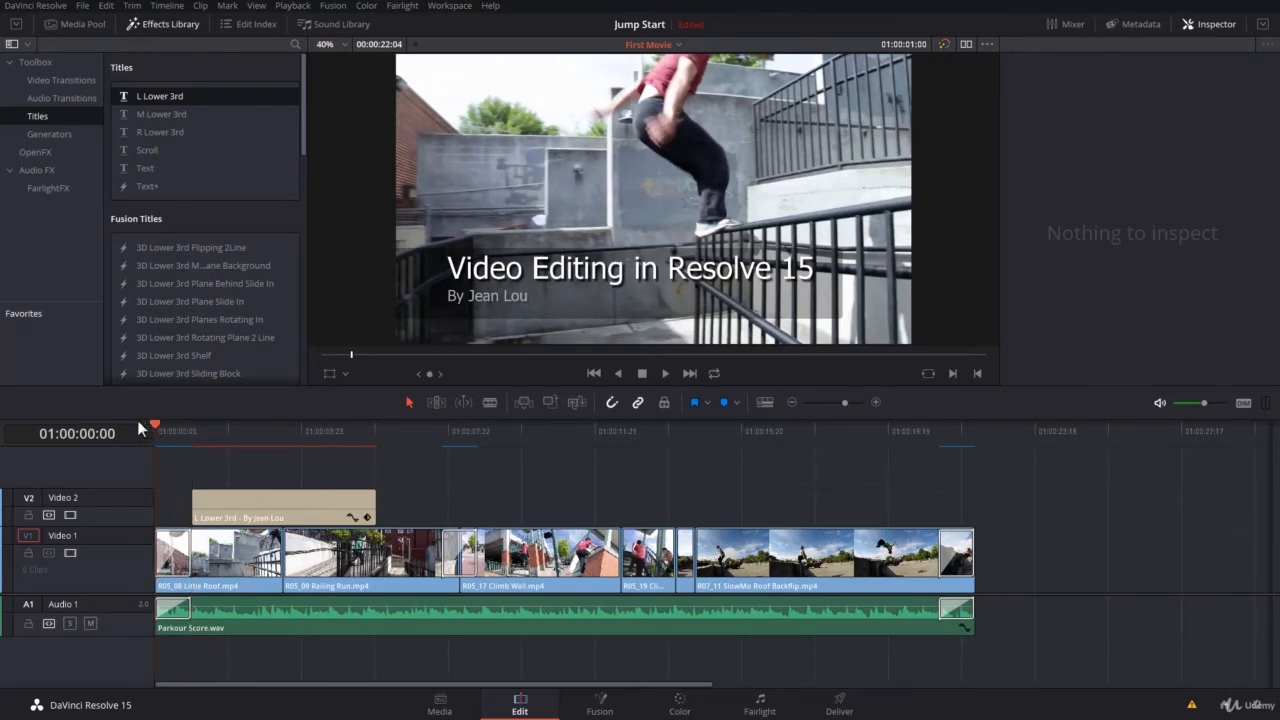
key("Home")
key("space")
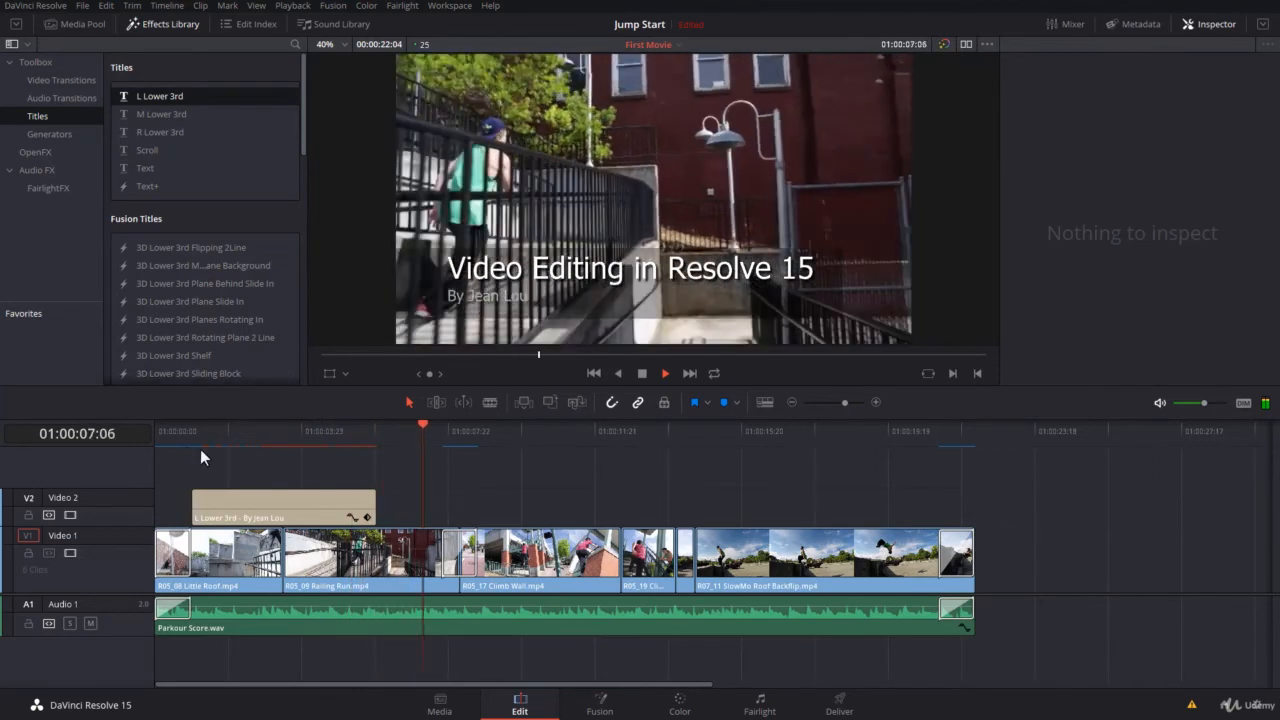
left_click(191, 430)
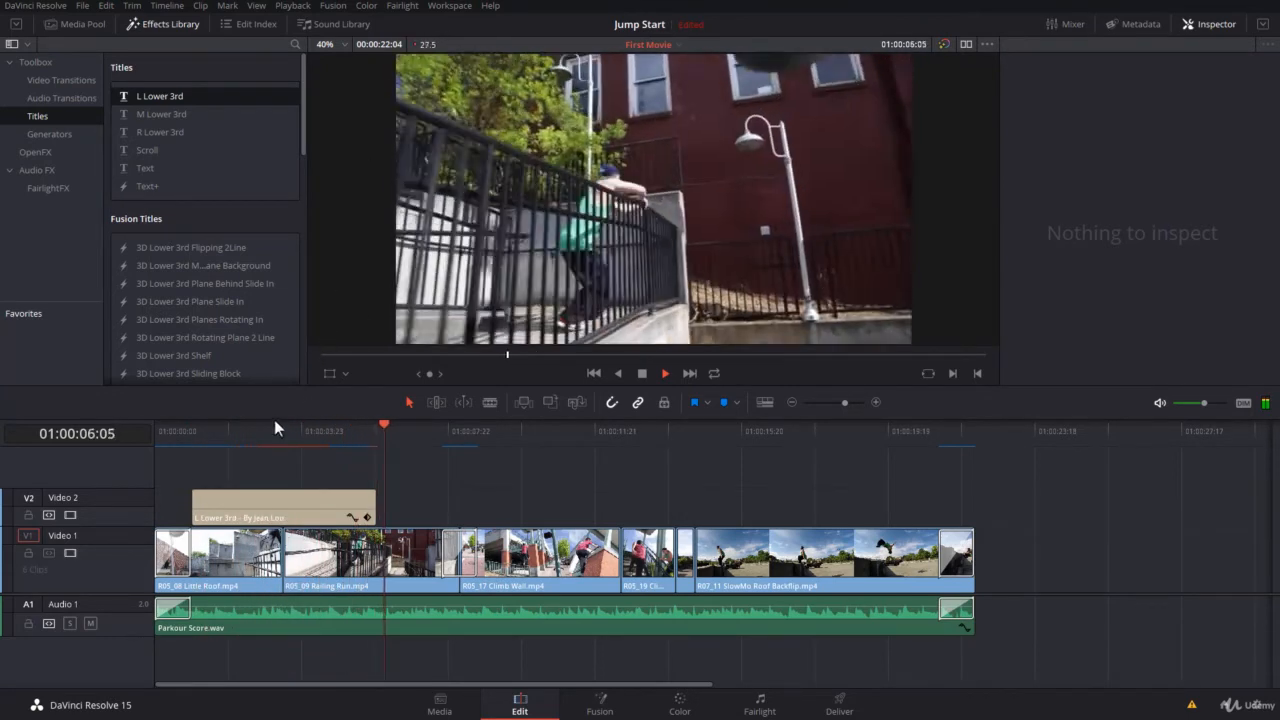
left_click(189, 432)
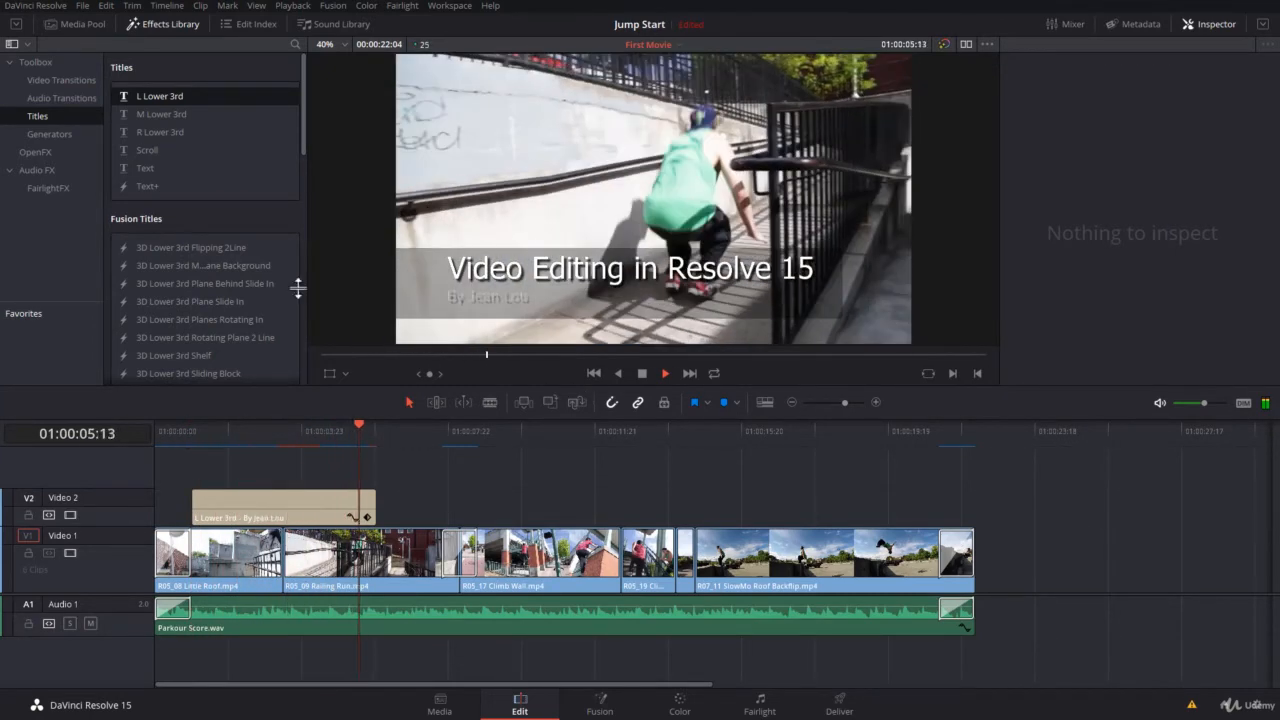
key("Up")
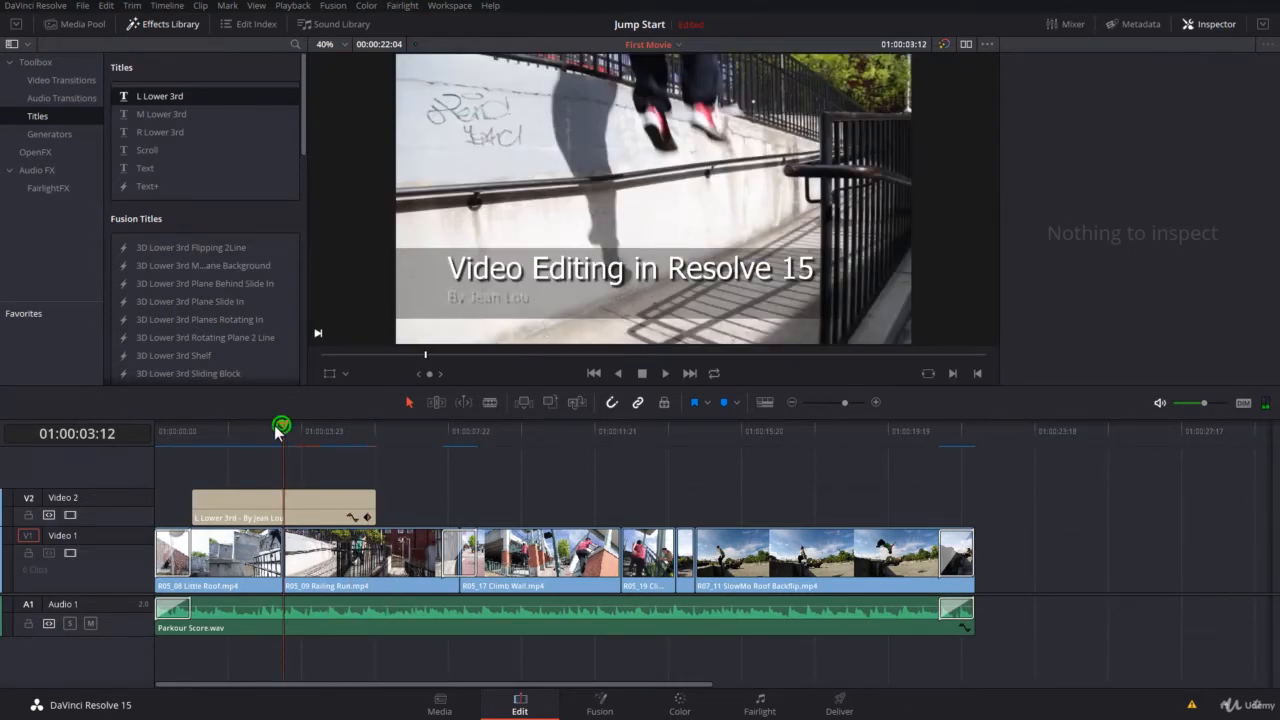
left_click_drag(283, 426, 202, 436)
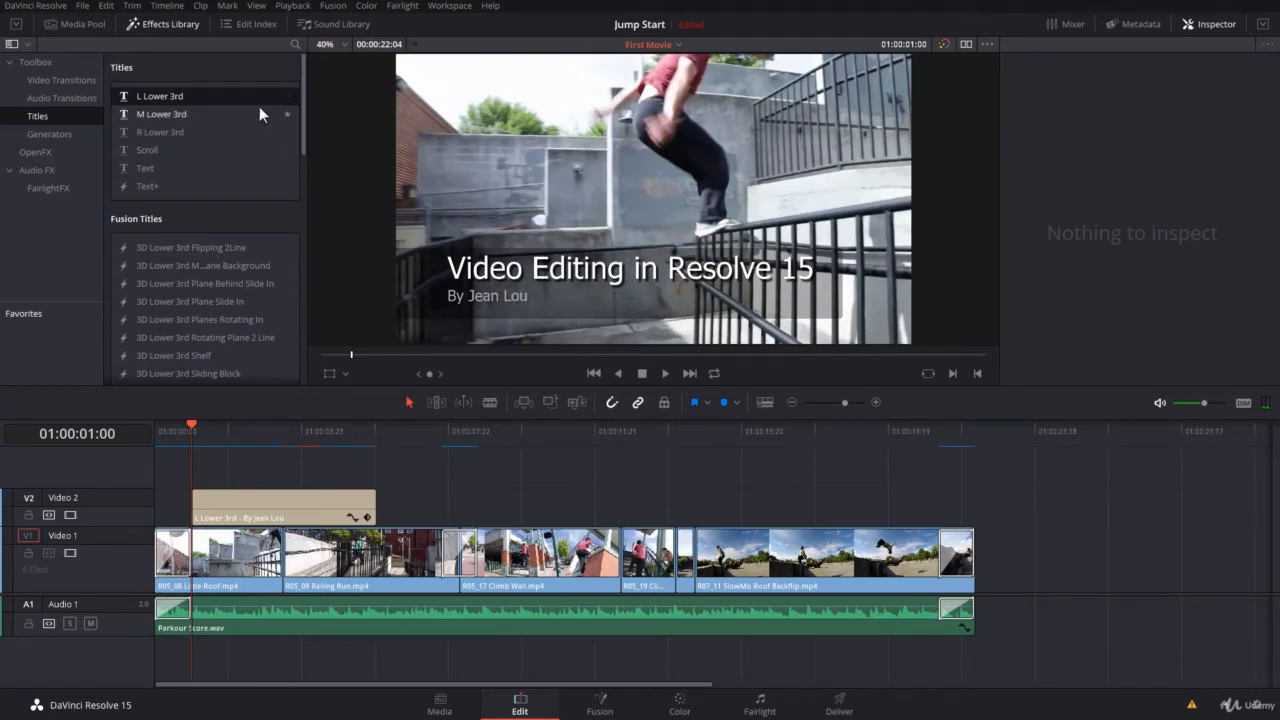
Add a Cross Dissolve to both ends of the lower-third title and extend its end to the transition after R05_09 Railing Run.mp4
left_click(91, 85)
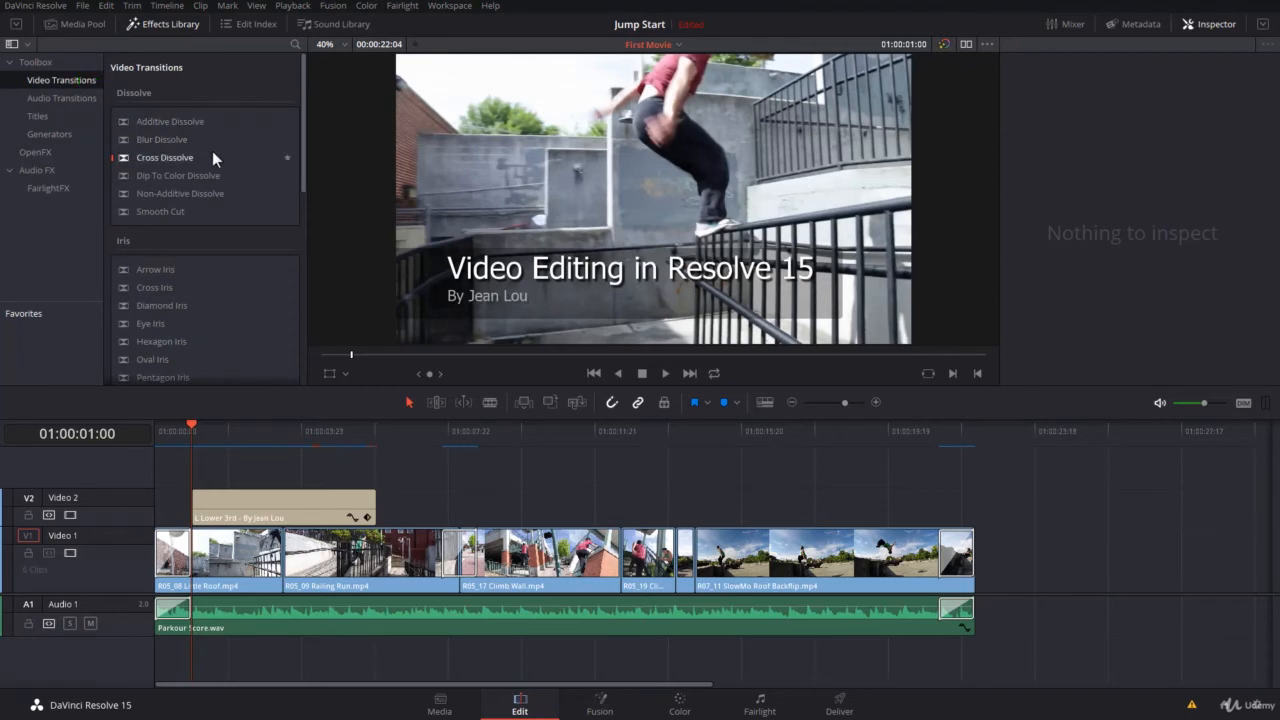
left_click(212, 156)
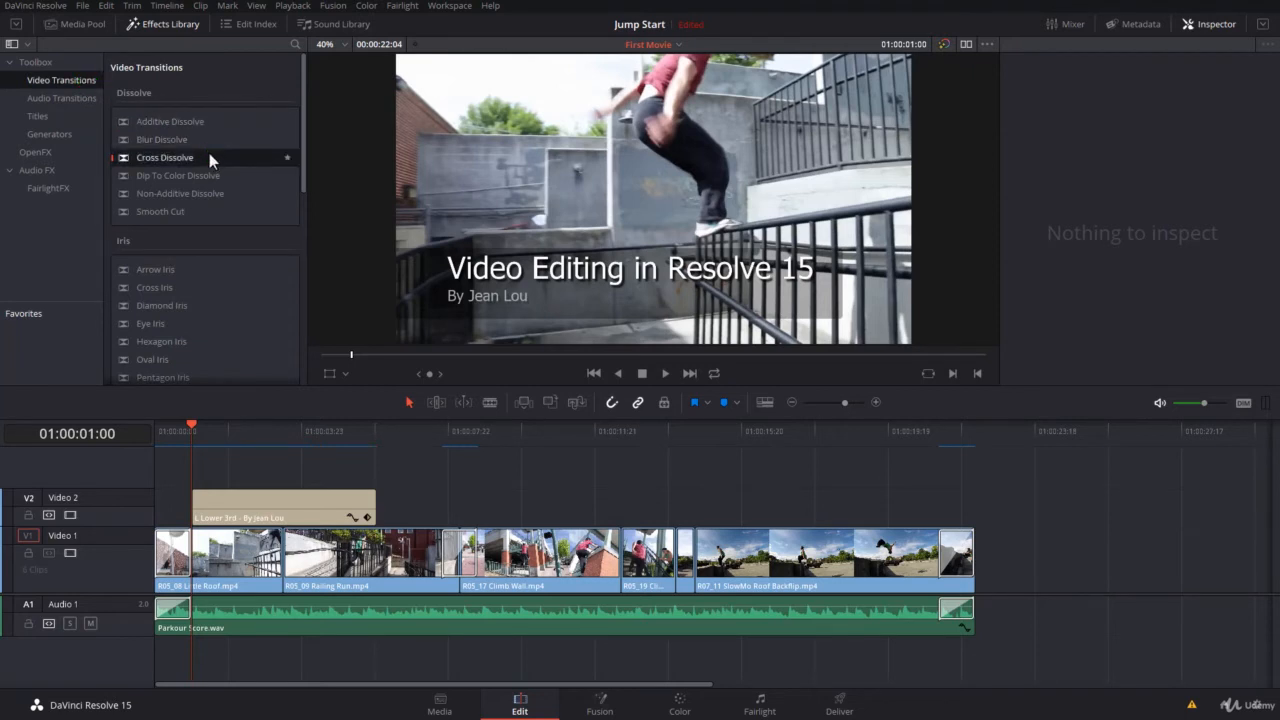
left_click_drag(209, 155, 205, 505)
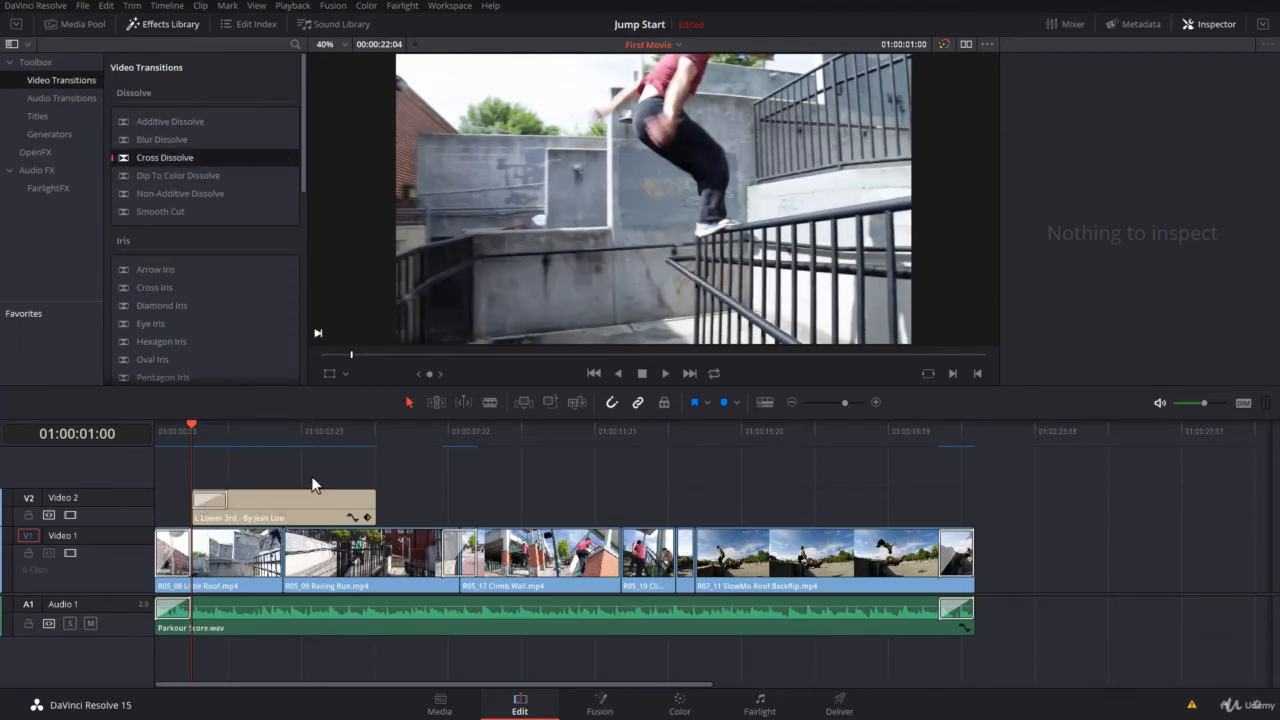
left_click_drag(184, 157, 357, 516)
left_click(407, 399)
left_click_drag(372, 509, 436, 505)
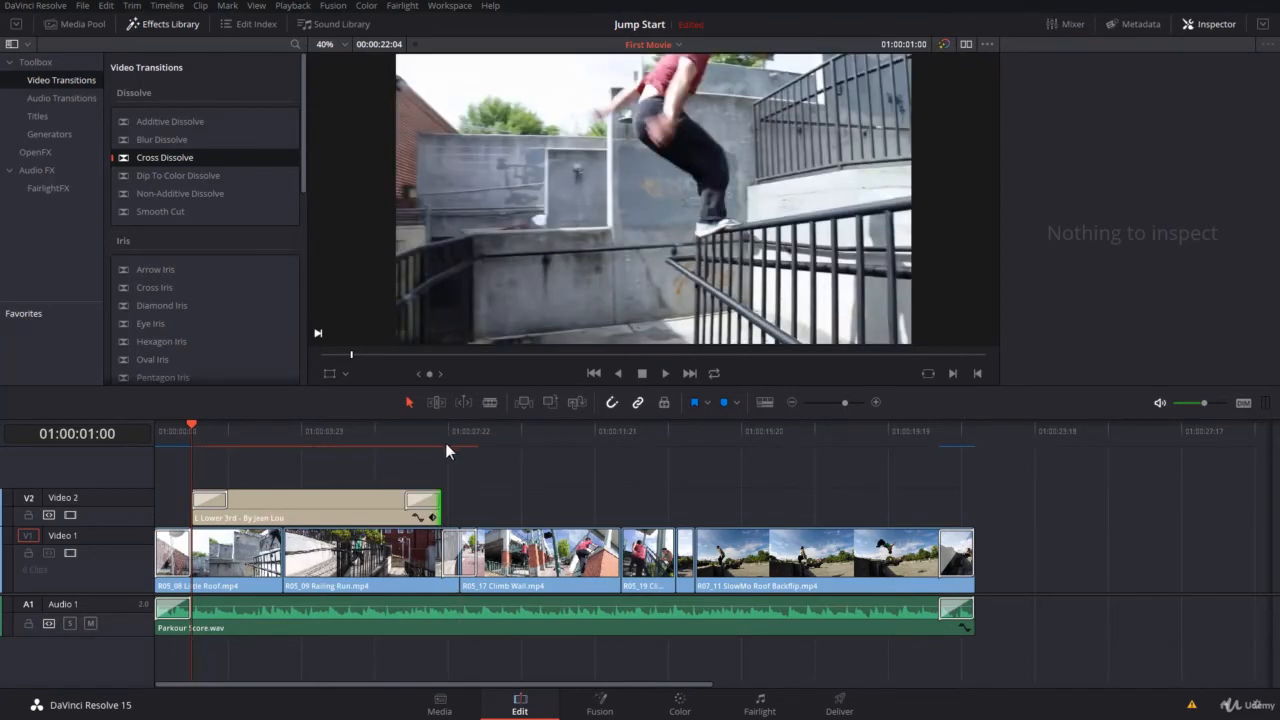
Play the timeline from its start to check the title's dissolves, and scrub through the fade-out to the movie's end
left_click_drag(191, 430, 112, 433)
key("space")
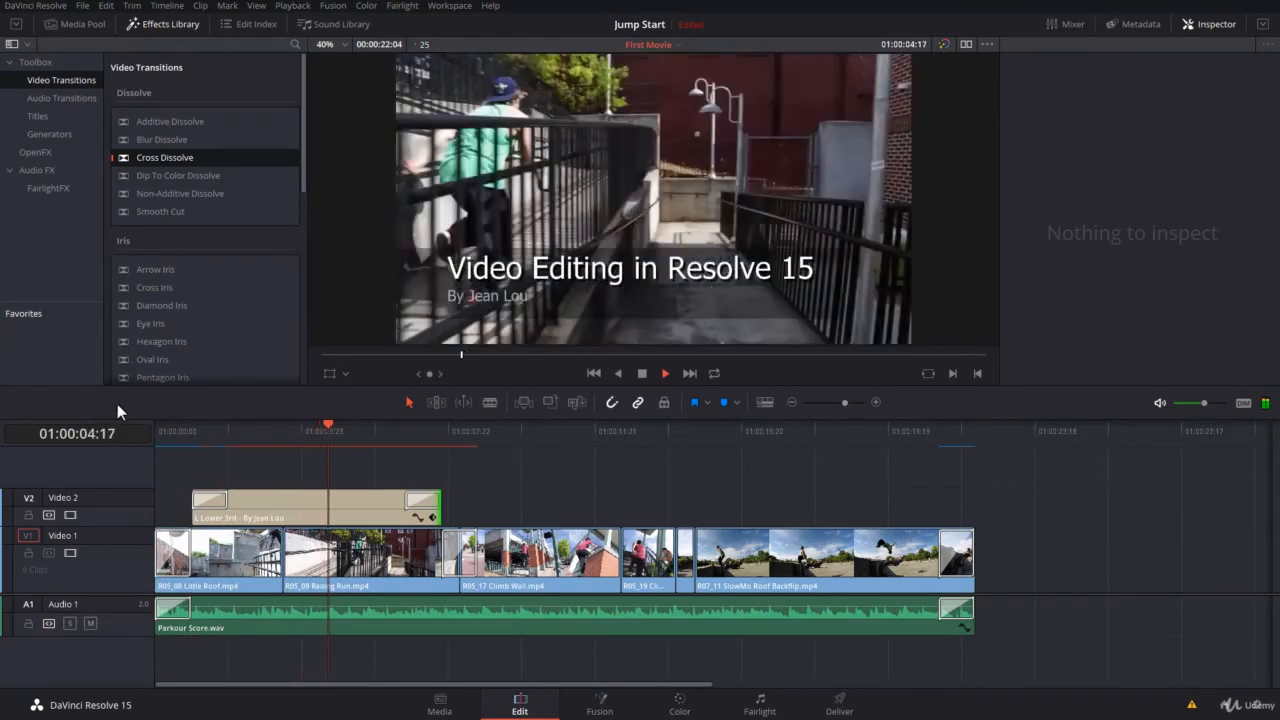
left_click(429, 426)
left_click_drag(429, 426, 949, 494)
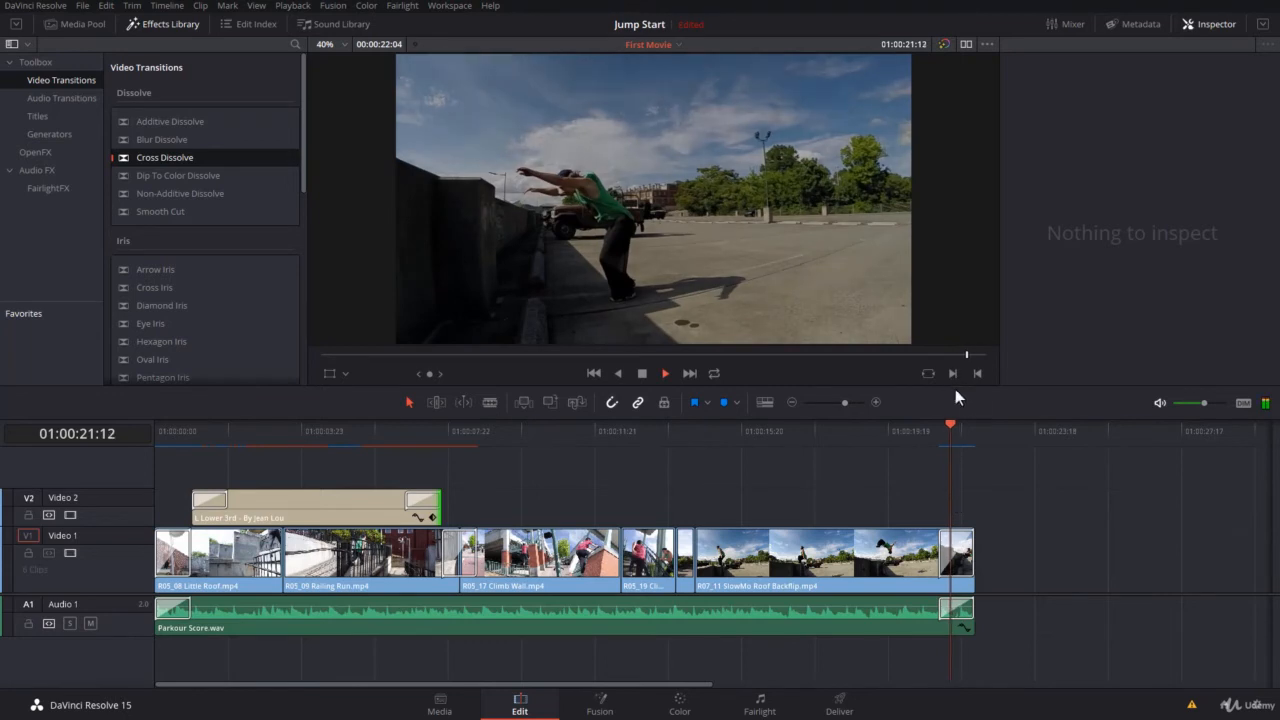
left_click_drag(958, 421, 968, 424)
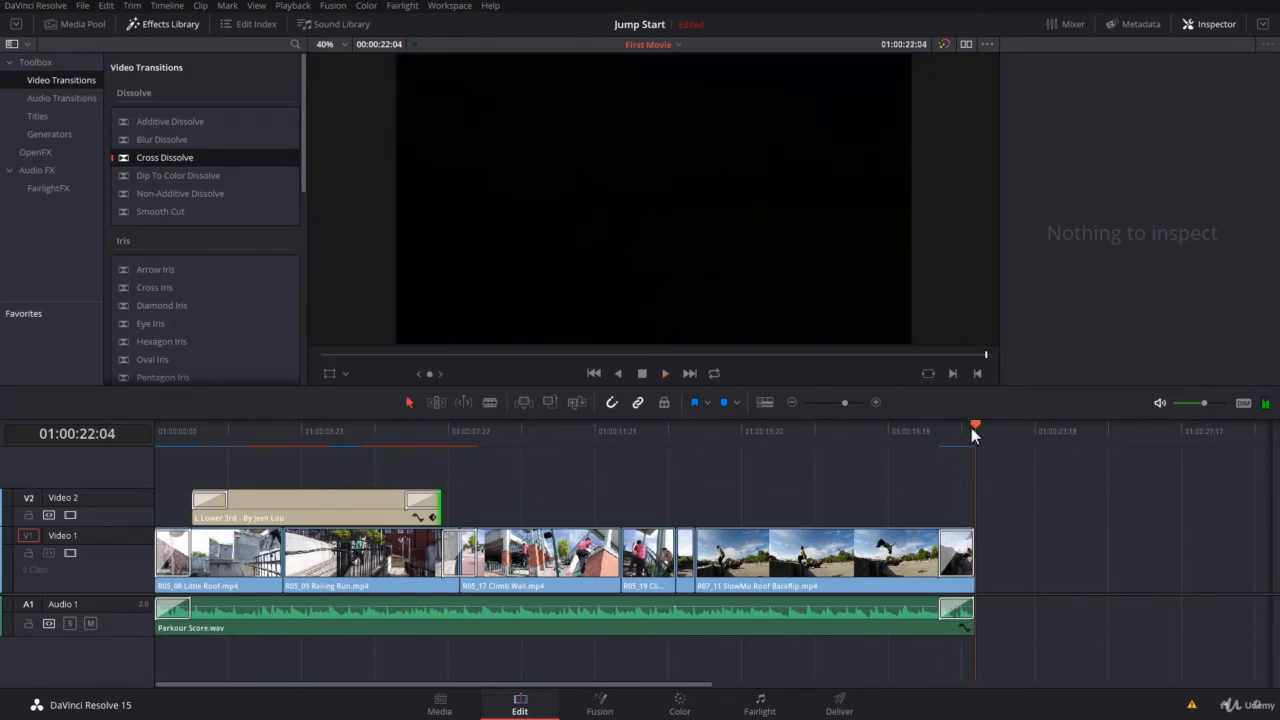
Add a basic Text title to Video 1 directly after the last clip
left_click(45, 117)
left_click(188, 172)
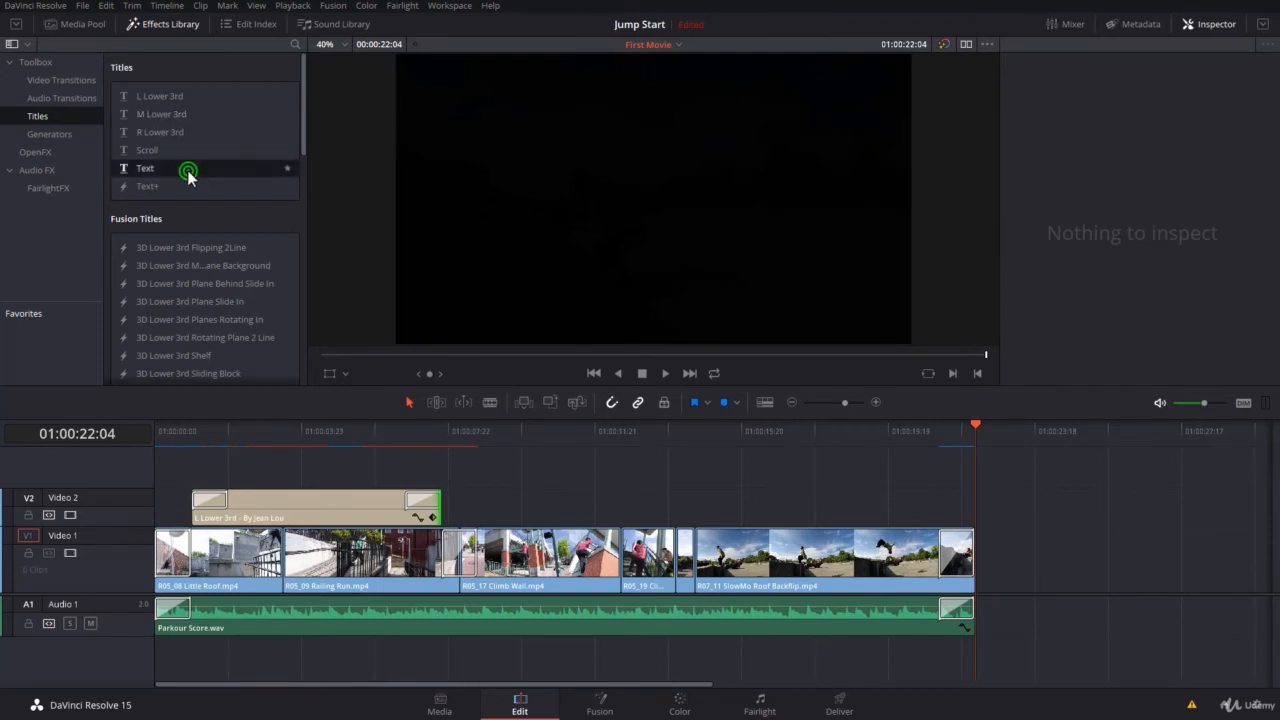
left_click_drag(187, 170, 991, 571)
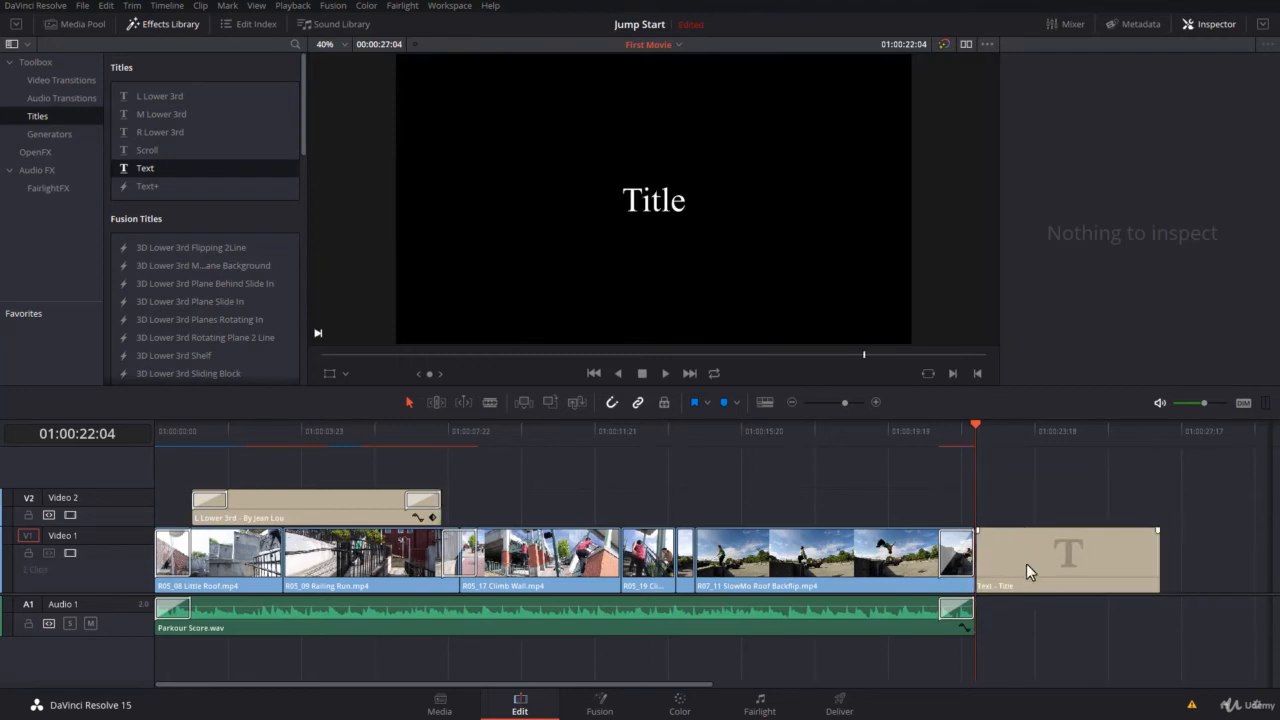
Replace the closing title's text with "Thank you for watching" and set its font family to Tahoma
left_click(1026, 563)
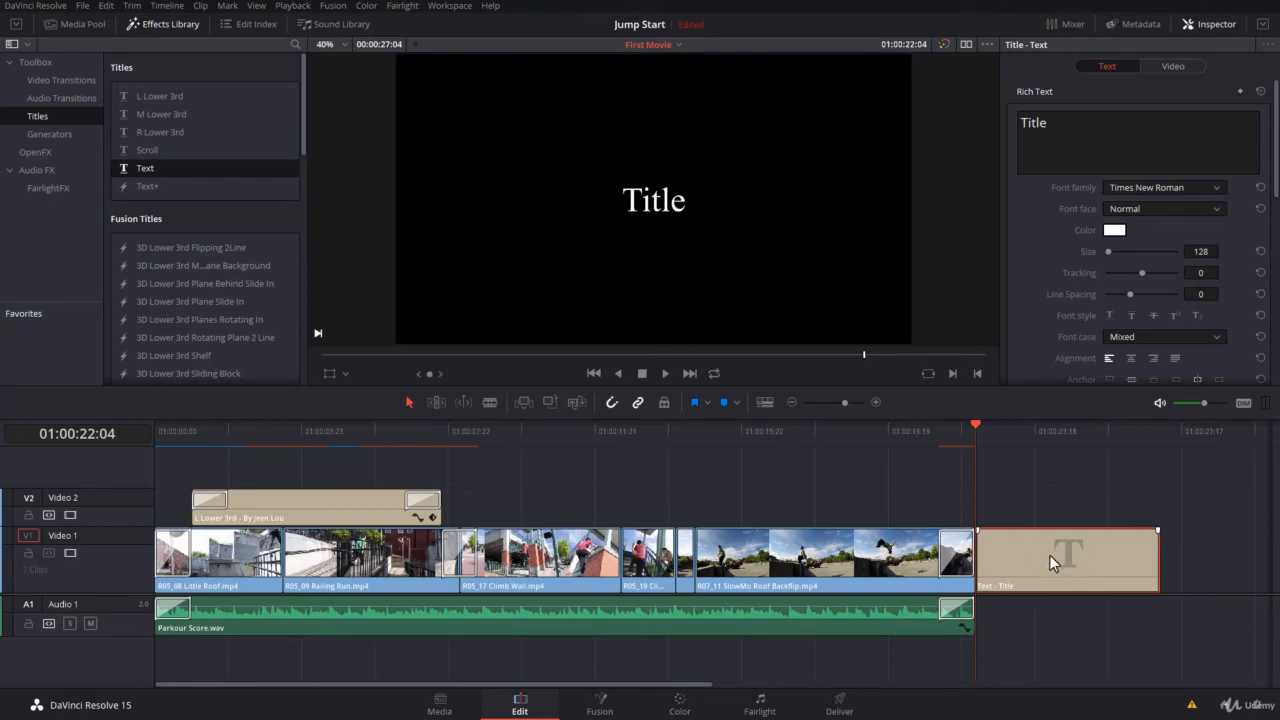
scroll(1083, 142, "down", 10)
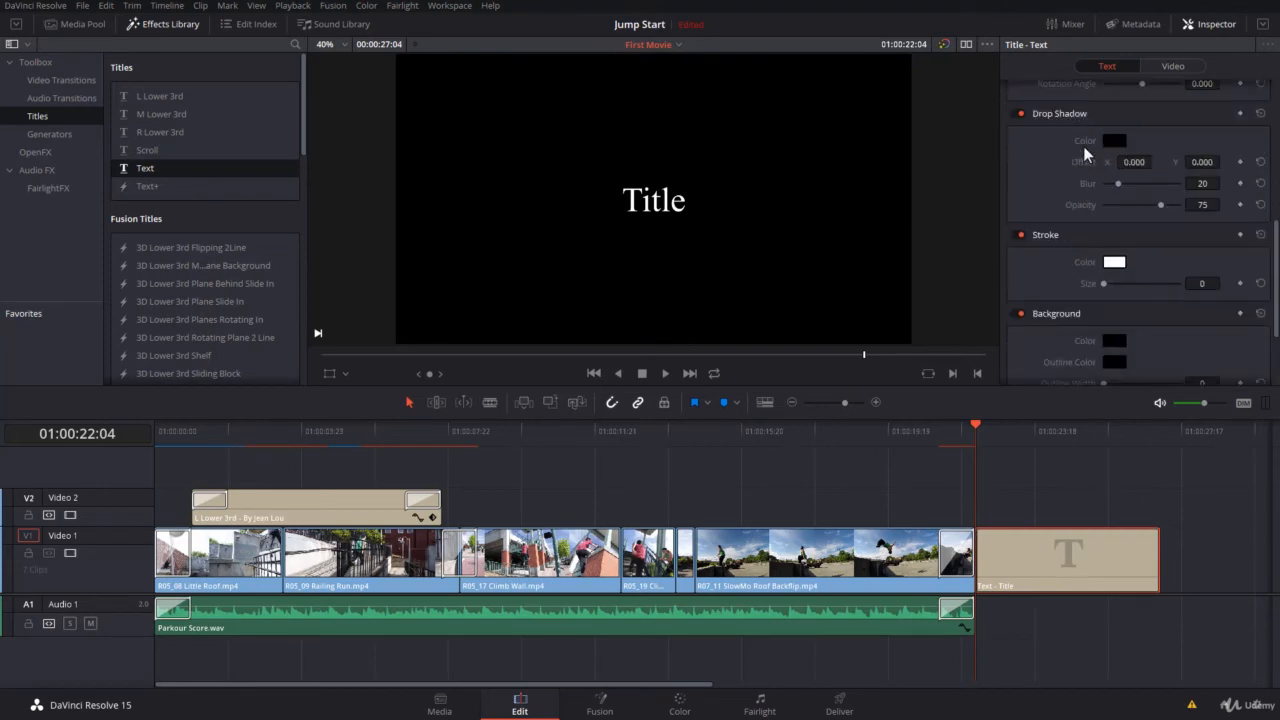
scroll(1064, 240, "down", 3)
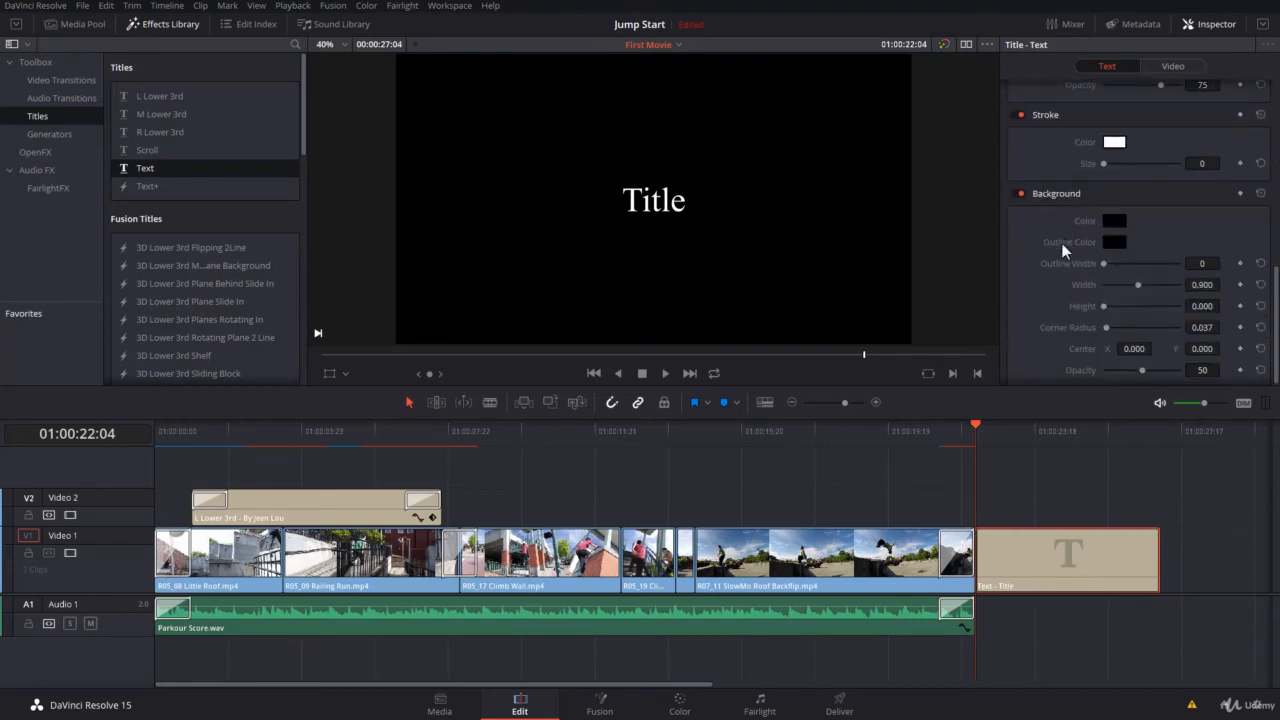
scroll(1063, 249, "up", 12)
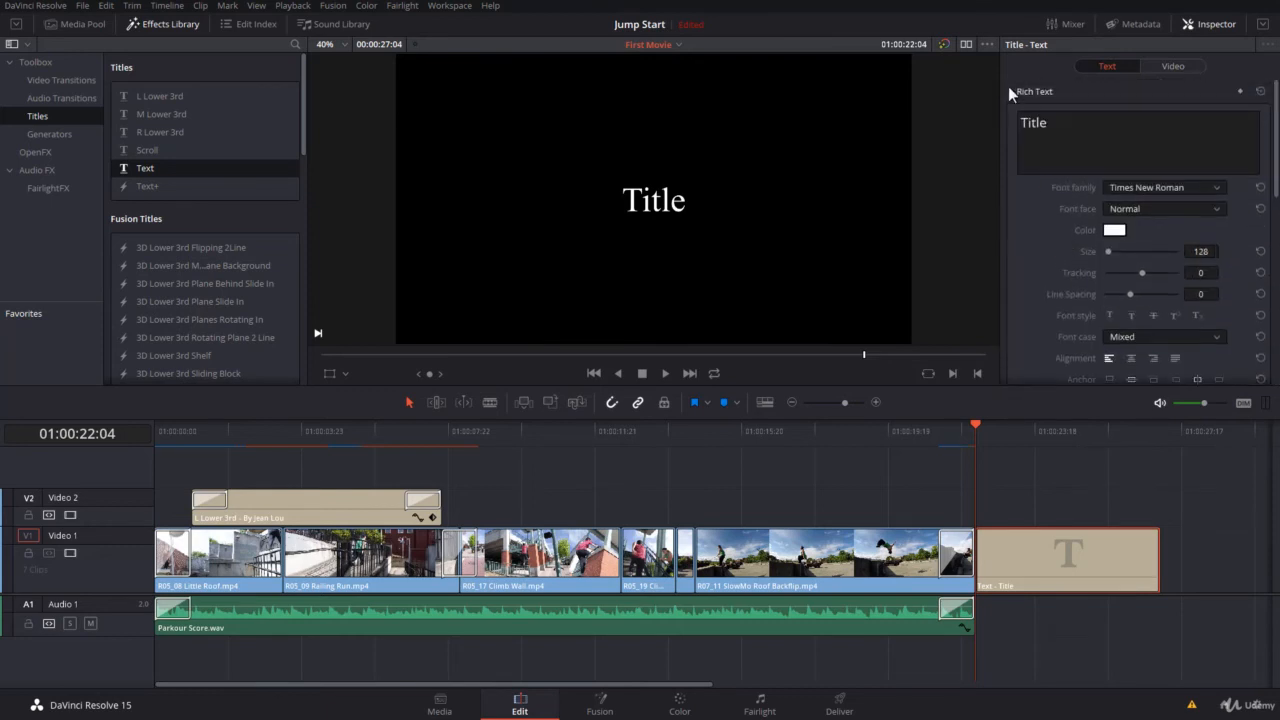
left_click_drag(1073, 120, 997, 122)
type("Thank you for watching")
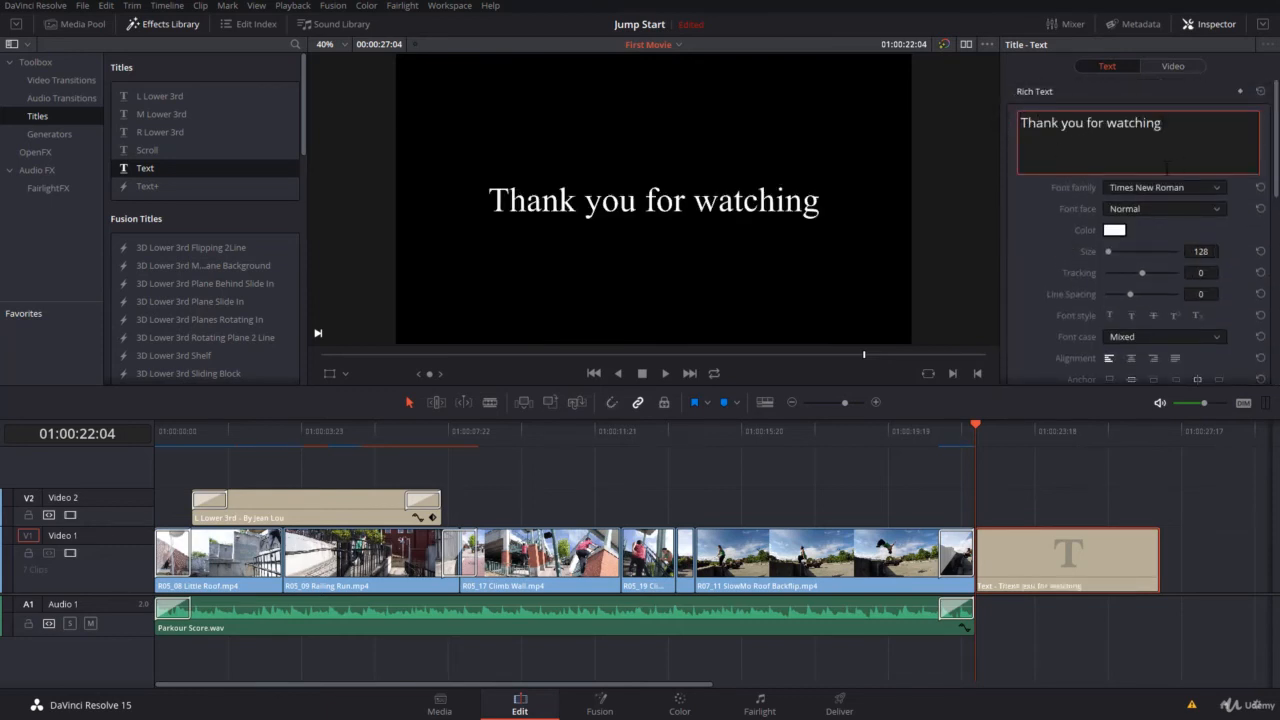
left_click(1155, 192)
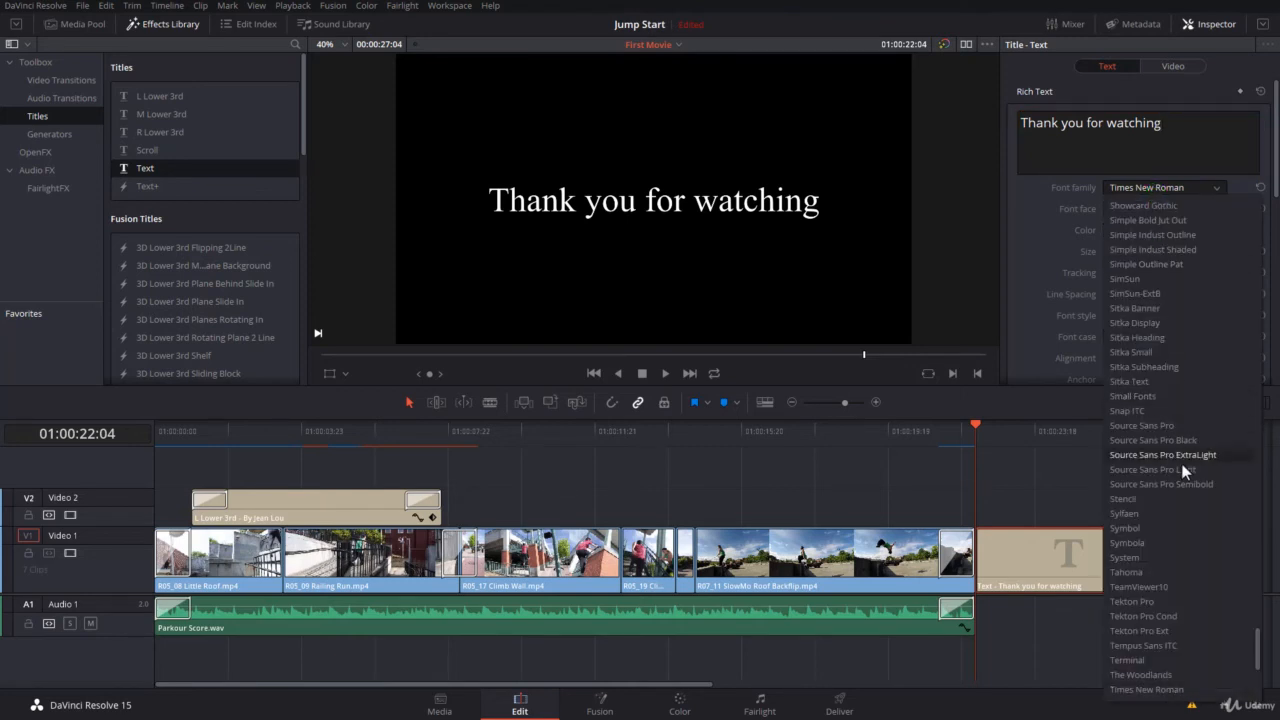
left_click(1165, 570)
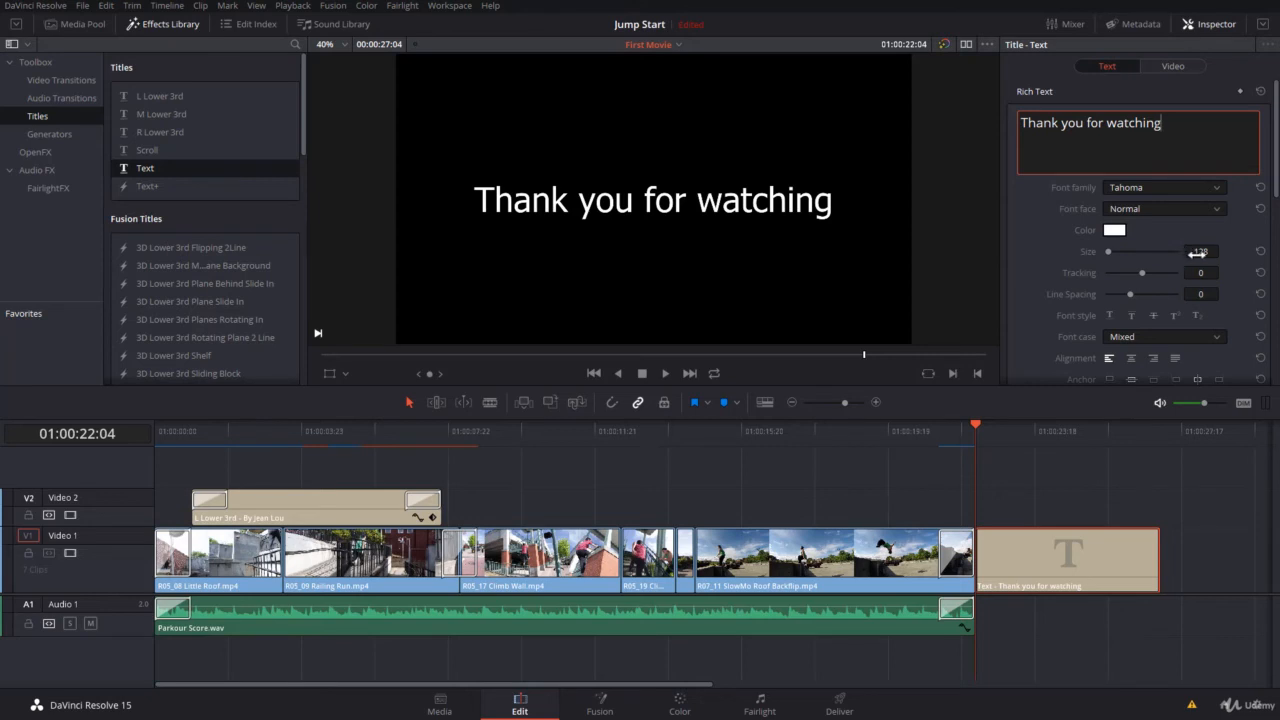
Set the closing title's text size to 138 and add a Cross Dissolve to both its start and its end
mouse_move(1196, 254)
left_mouse_down()
mouse_move(1183, 254)
mouse_move(1200, 254)
left_mouse_up()
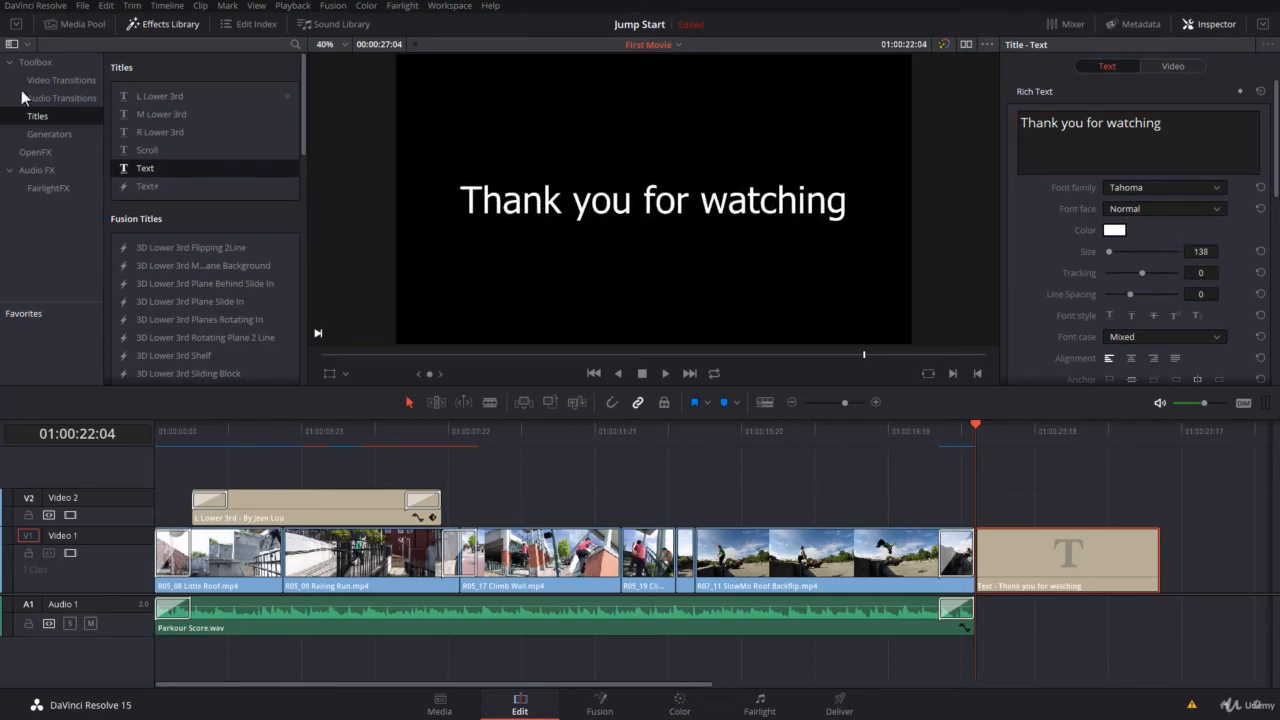
left_click(78, 82)
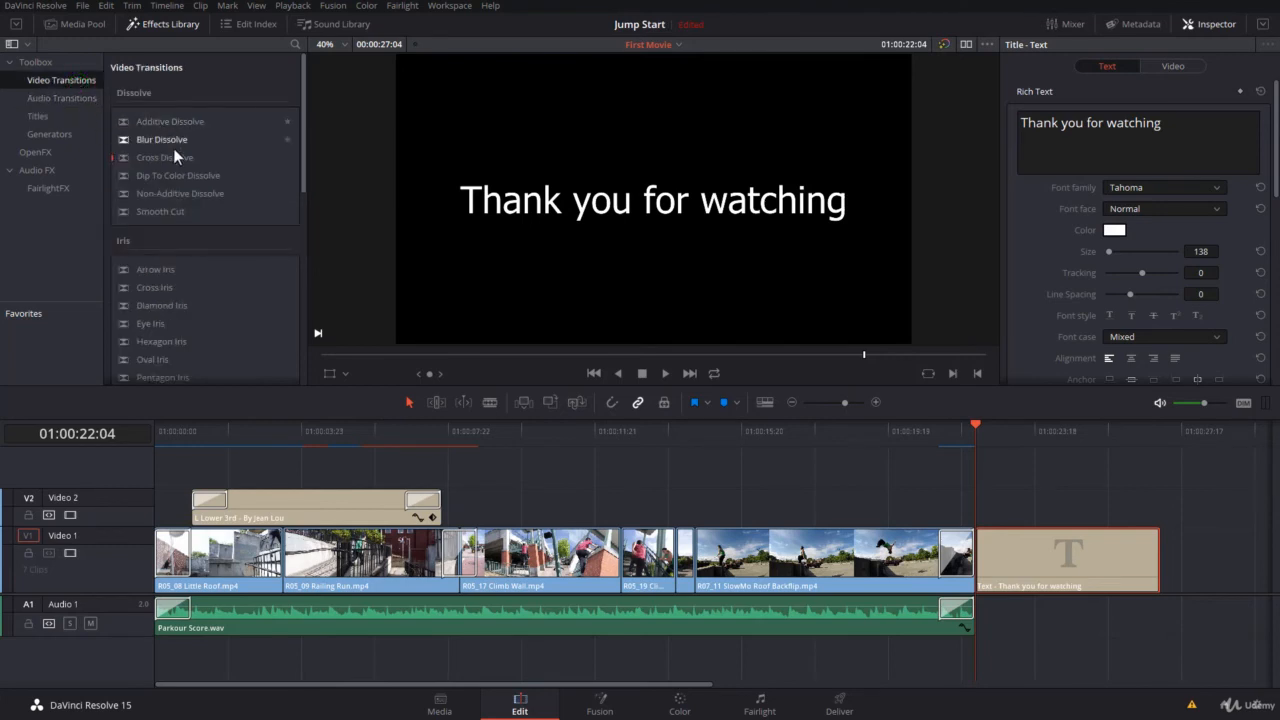
left_click_drag(177, 160, 993, 557)
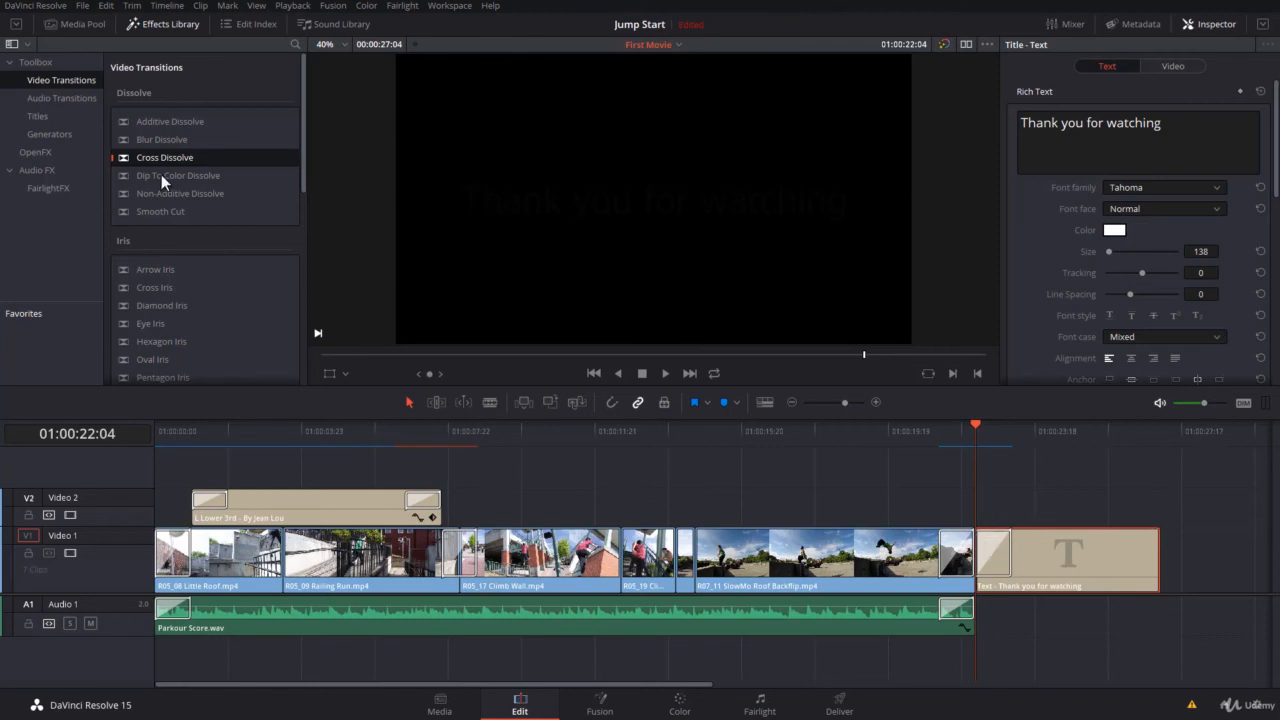
left_click_drag(170, 155, 1150, 571)
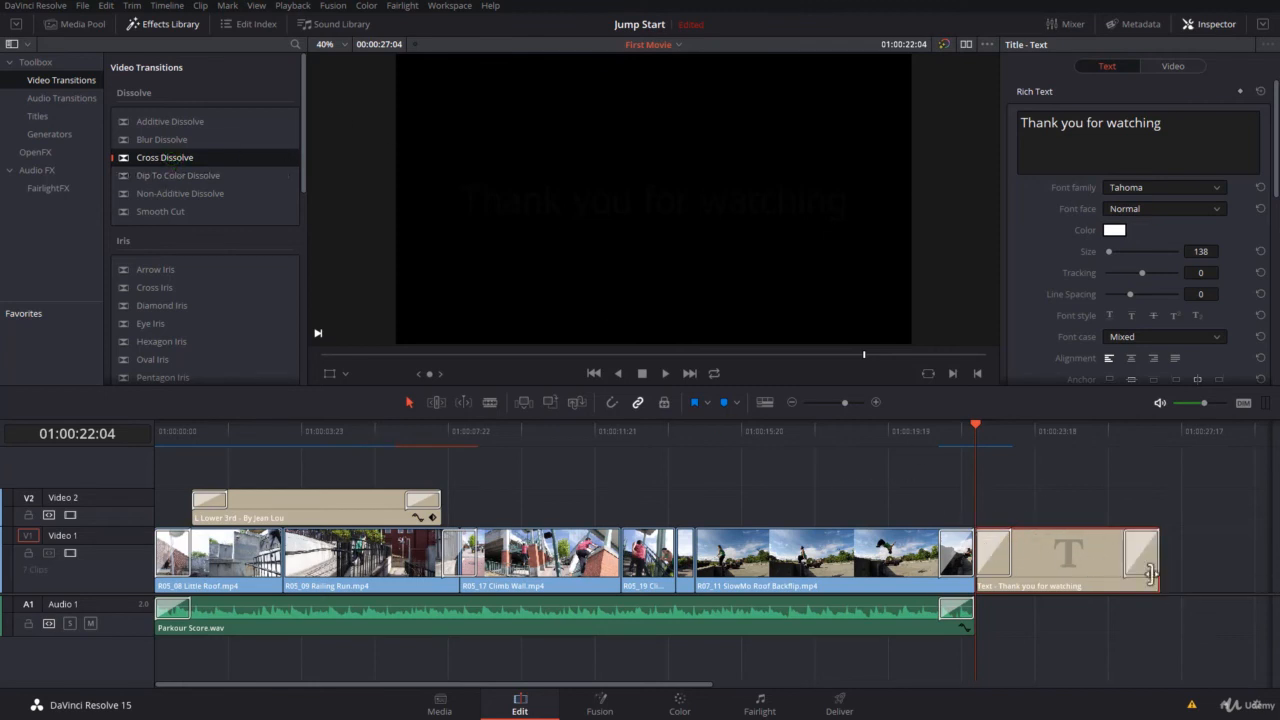
Play the timeline from its start and extend the end of Parkour Score.wav on Audio 1 to just past the closing title's end
left_click_drag(617, 428, 91, 480)
key("space")
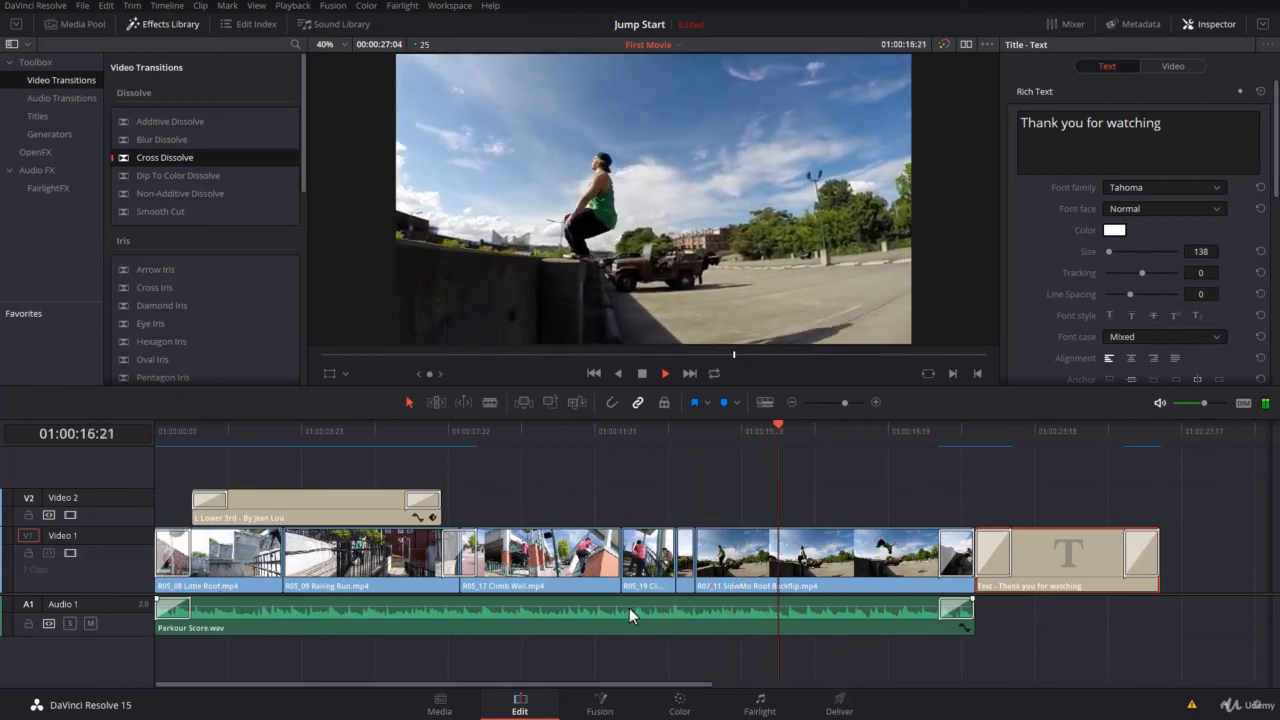
left_click_drag(972, 615, 1164, 610)
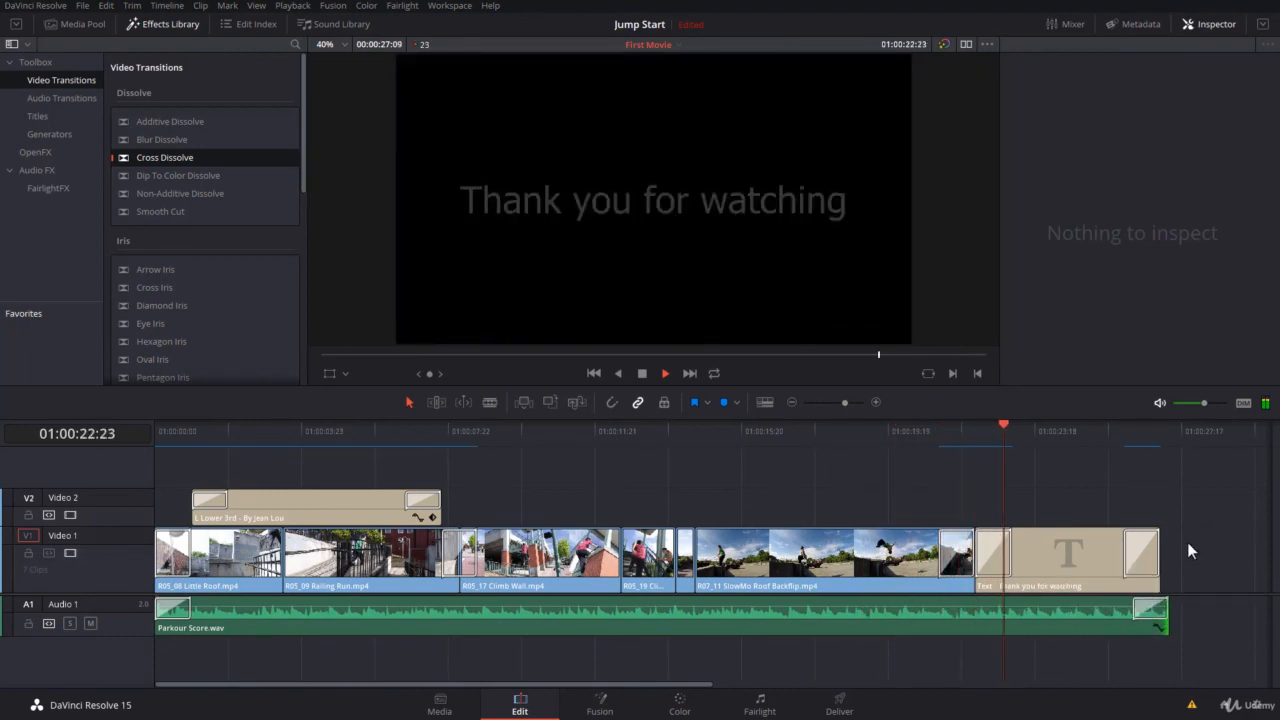